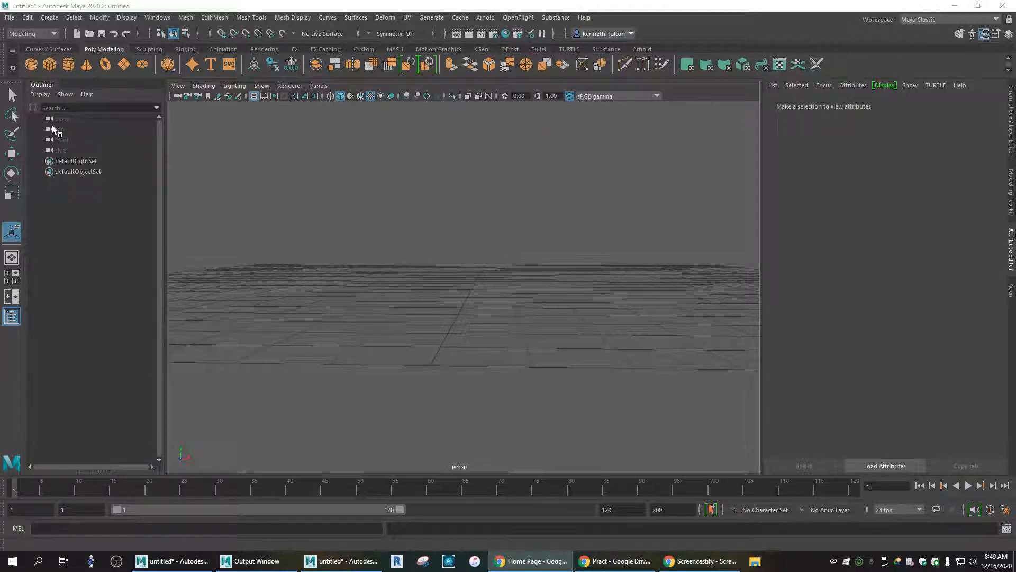
- Create a polygon sphere at the origin and scale it up uniformly to about 2.4
{"action": "middle_click_drag", "start_coordinate": [186, 233], "coordinate": [171, 260], "text": "alt"}
{"action": "middle_click_drag", "start_coordinate": [473, 269], "coordinate": [467, 277], "text": "alt"}
{"action": "left_click_drag", "start_coordinate": [462, 265], "coordinate": [459, 275], "text": "alt"}
{"action": "left_click", "coordinate": [36, 63]}
{"action": "key", "text": "r"}
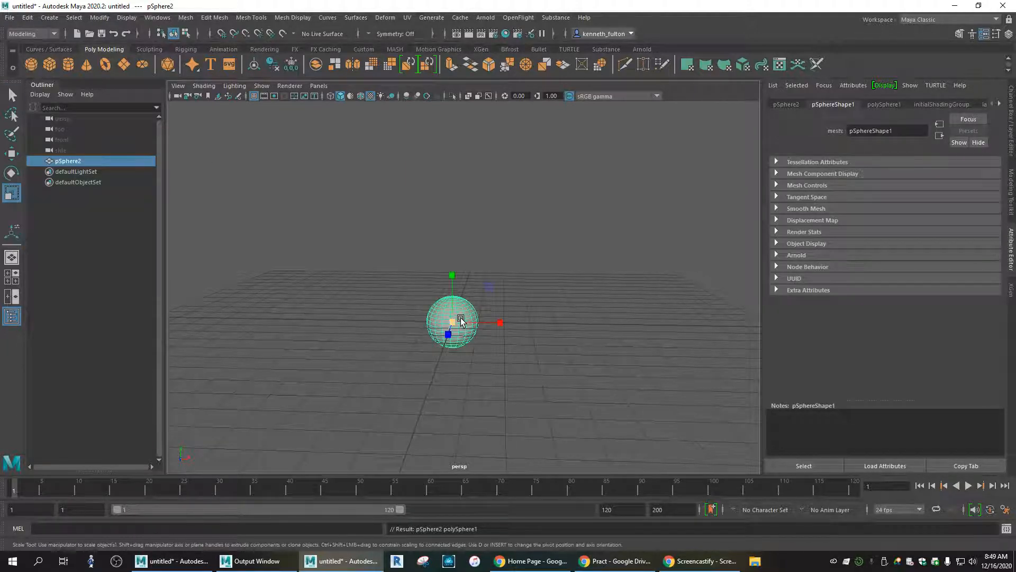
{"action": "left_click_drag", "start_coordinate": [453, 323], "coordinate": [516, 316]}
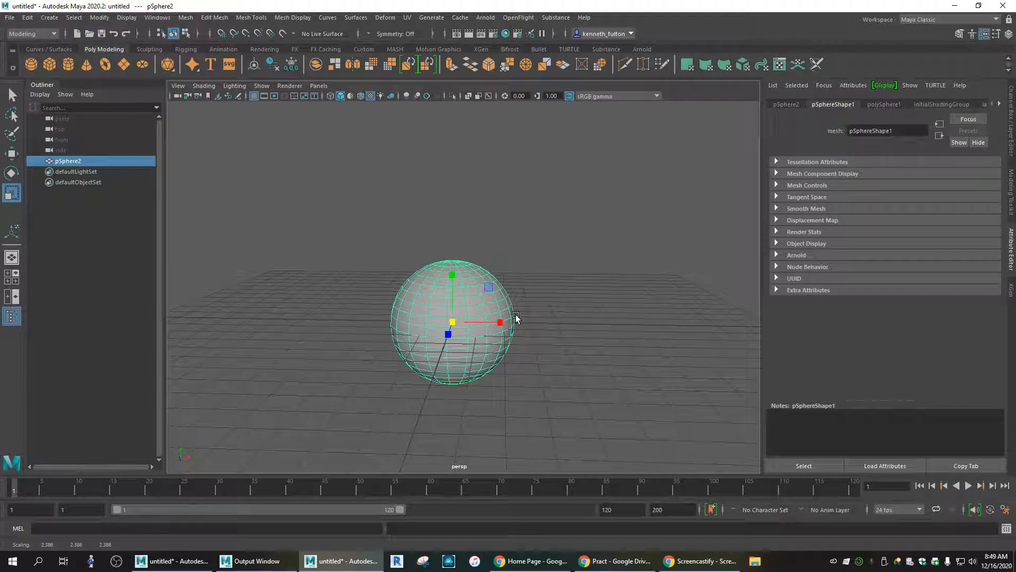
- Create a polygon cube and move it up to about 3.4 in Y, above the sphere
{"action": "left_click", "coordinate": [49, 65]}
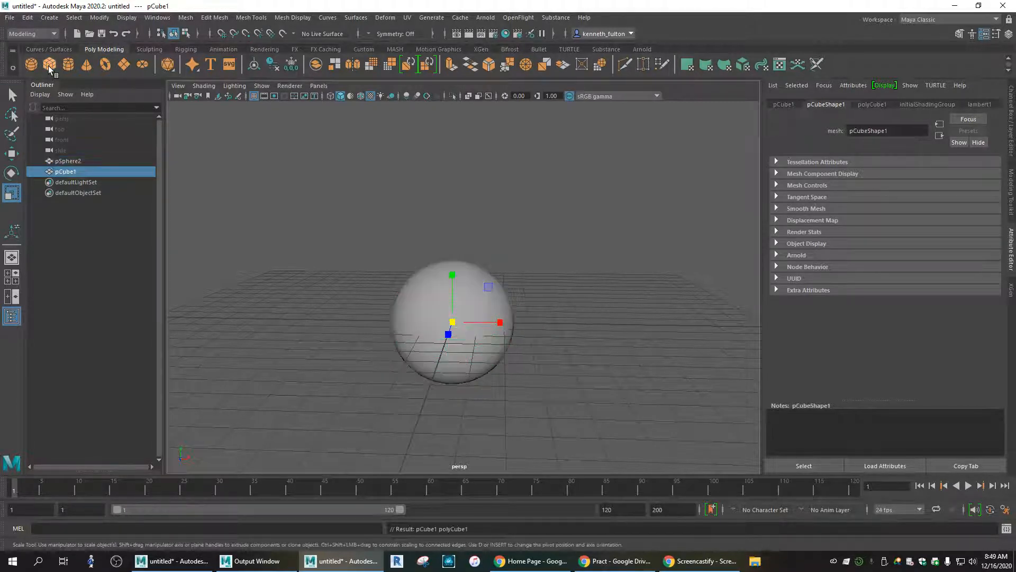
{"action": "key", "text": "w"}
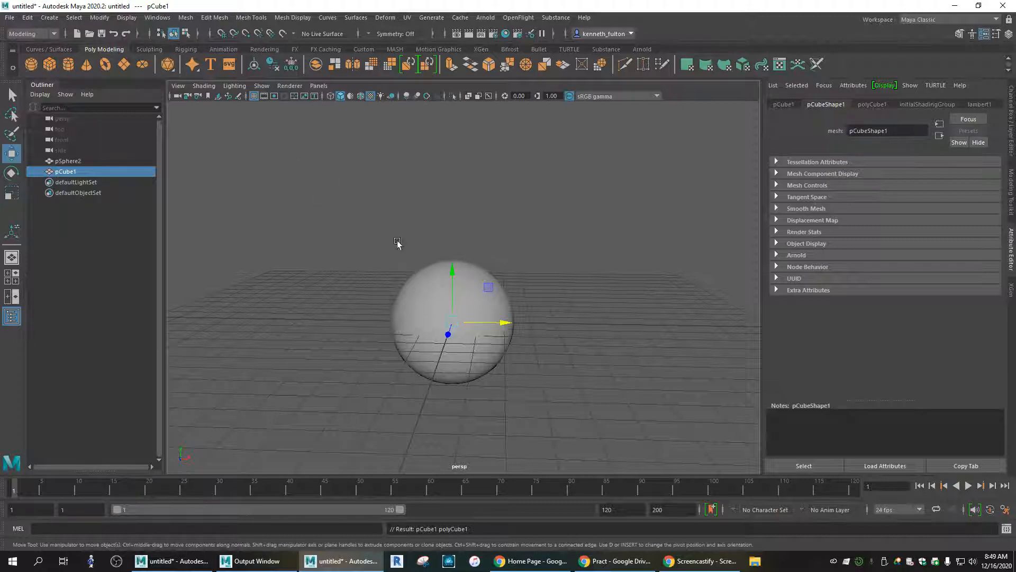
{"action": "left_click_drag", "start_coordinate": [453, 273], "coordinate": [454, 191]}
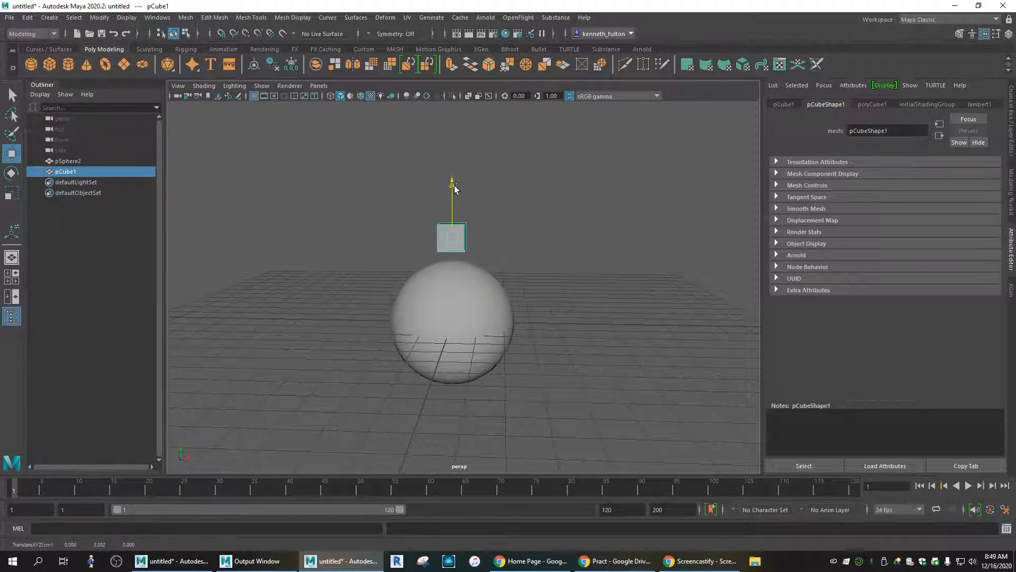
- Add a cylinder under the sphere at about -1.95 in Y and a cone on top of the cube at about 4.37
{"action": "left_click", "coordinate": [71, 65]}
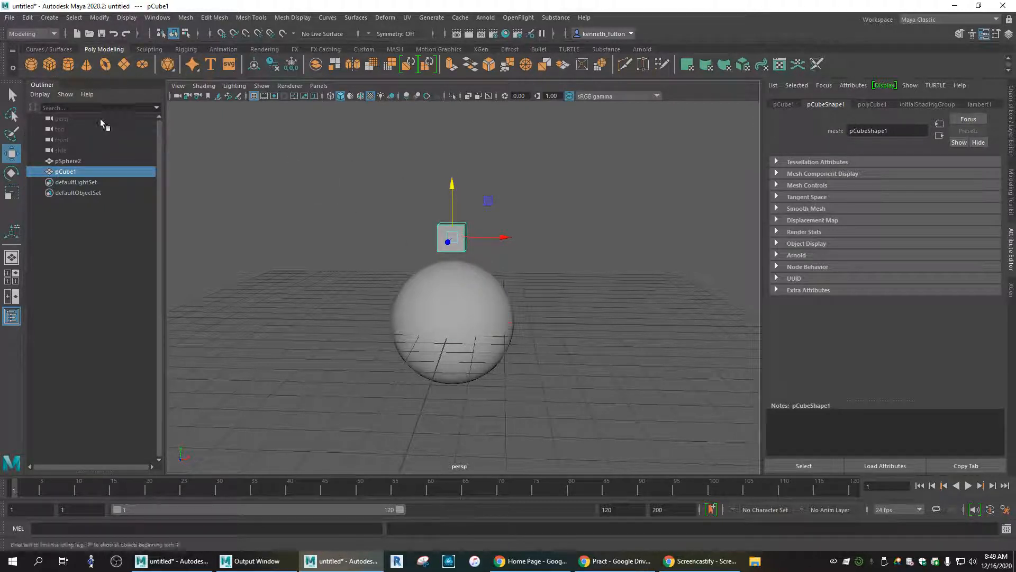
{"action": "left_click_drag", "start_coordinate": [451, 271], "coordinate": [445, 322]}
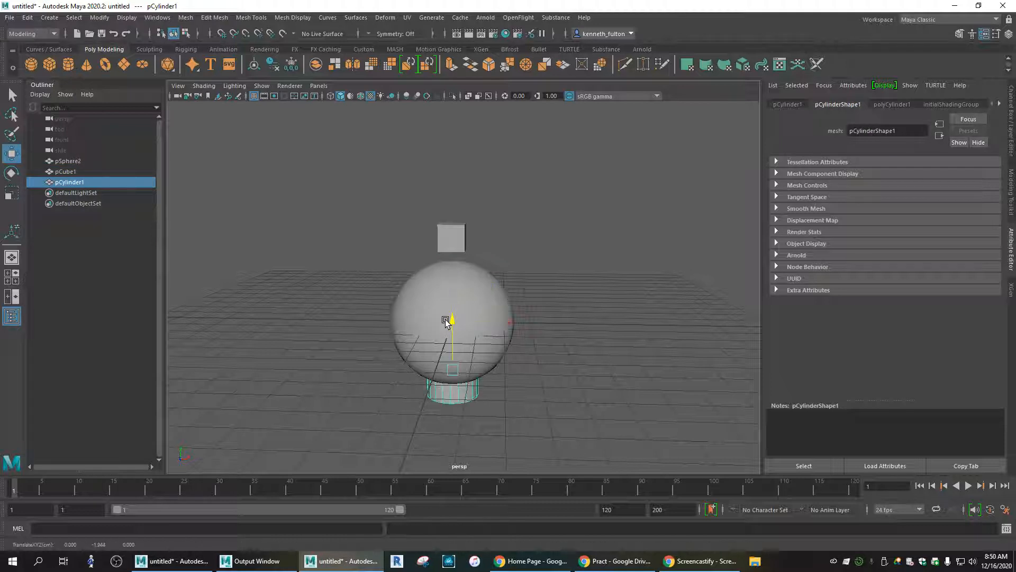
{"action": "left_click", "coordinate": [86, 65]}
{"action": "left_click_drag", "start_coordinate": [453, 278], "coordinate": [447, 162]}
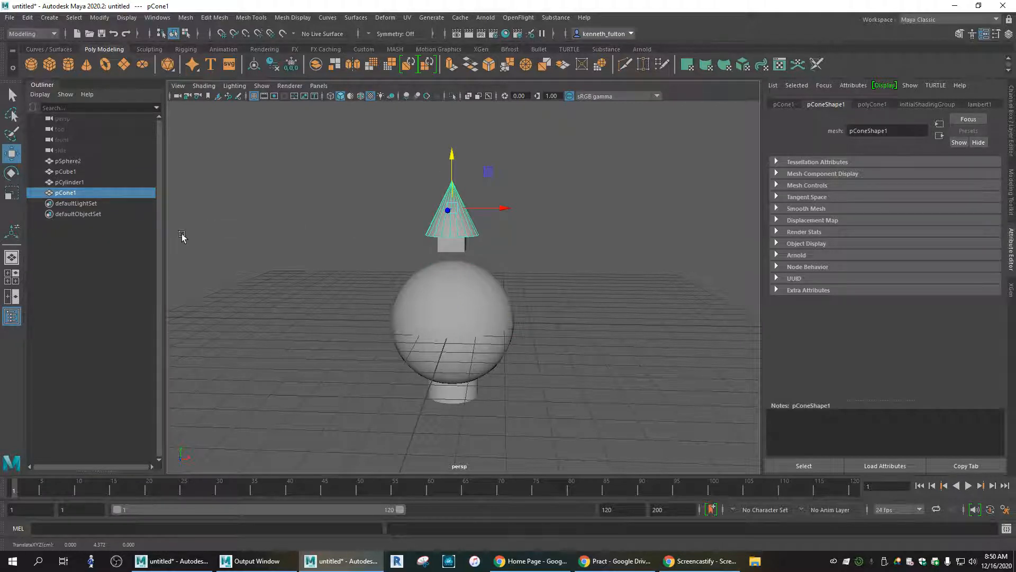
- Create a torus, move it down to about -3.06 in Y around the cylinder's base, and deselect it
{"action": "left_click", "coordinate": [105, 64]}
{"action": "left_click_drag", "start_coordinate": [453, 273], "coordinate": [450, 351]}
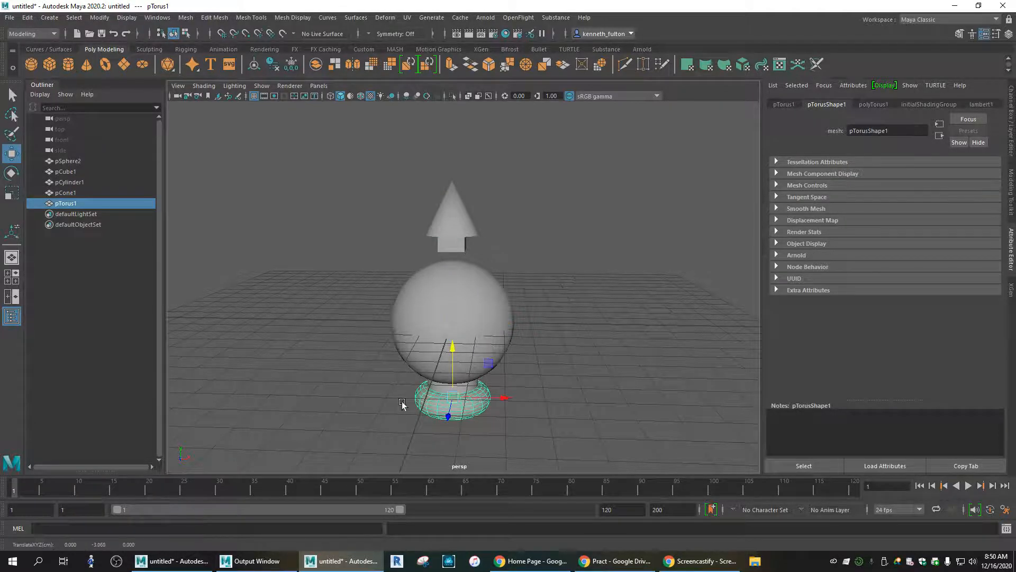
{"action": "left_click", "coordinate": [359, 398]}
{"action": "mouse_move", "coordinate": [359, 398]}
{"action": "left_mouse_down", "text": "alt"}
{"action": "mouse_move", "coordinate": [372, 388]}
{"action": "mouse_move", "coordinate": [356, 386]}
{"action": "mouse_move", "coordinate": [370, 383]}
{"action": "left_mouse_up", "text": "alt"}
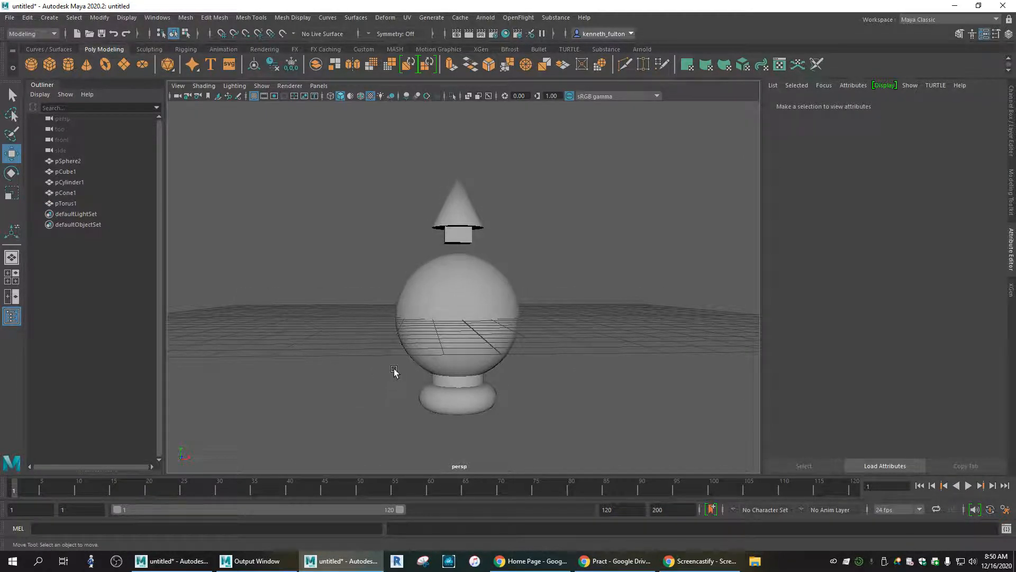
- Select the sphere, cone and cube one at a time to check that they are separate objects
{"action": "left_click", "coordinate": [446, 310]}
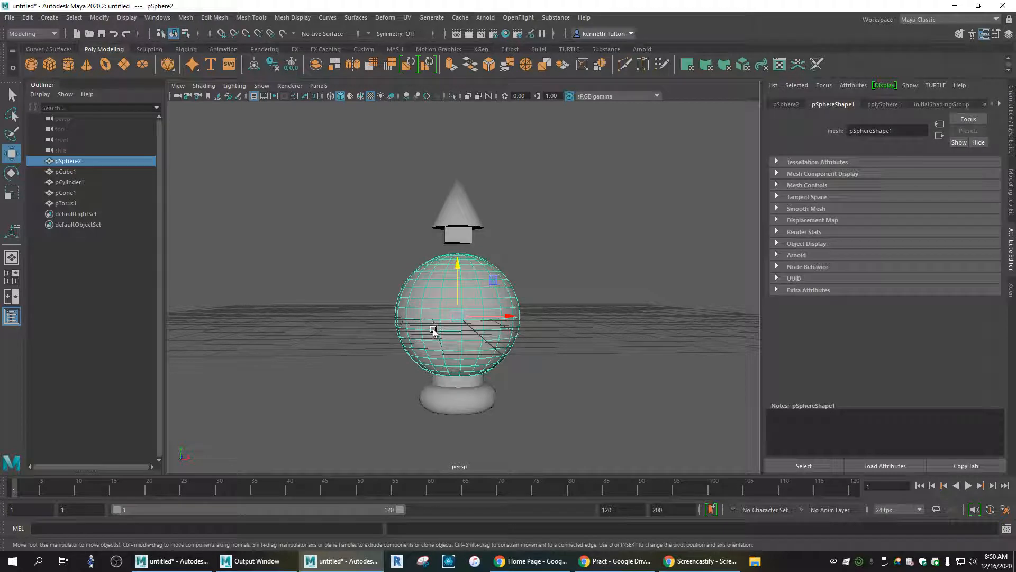
{"action": "left_click", "coordinate": [460, 226]}
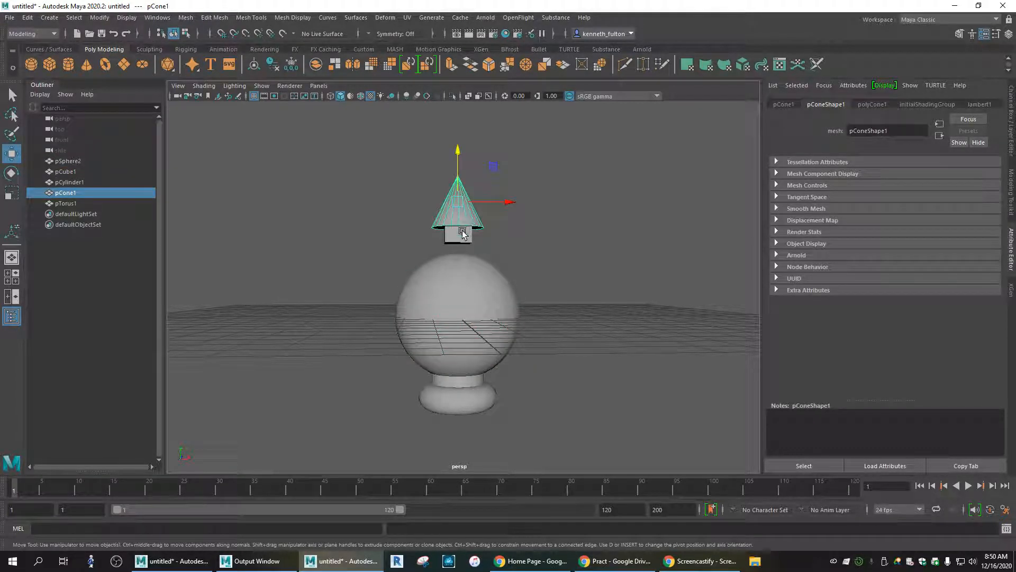
{"action": "left_click", "coordinate": [460, 233]}
{"action": "left_click", "coordinate": [463, 214]}
{"action": "left_click", "coordinate": [458, 236]}
{"action": "left_click", "coordinate": [469, 218]}
{"action": "left_click", "coordinate": [465, 239]}
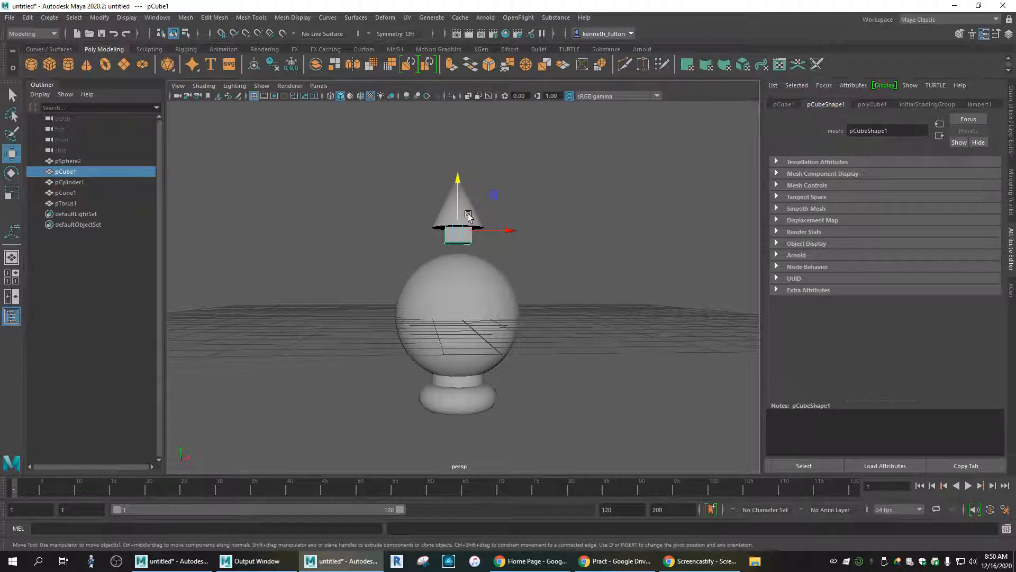
- Try to move and rotate the cone and cube together as a multiple selection, undoing each change
{"action": "left_click", "coordinate": [468, 216]}
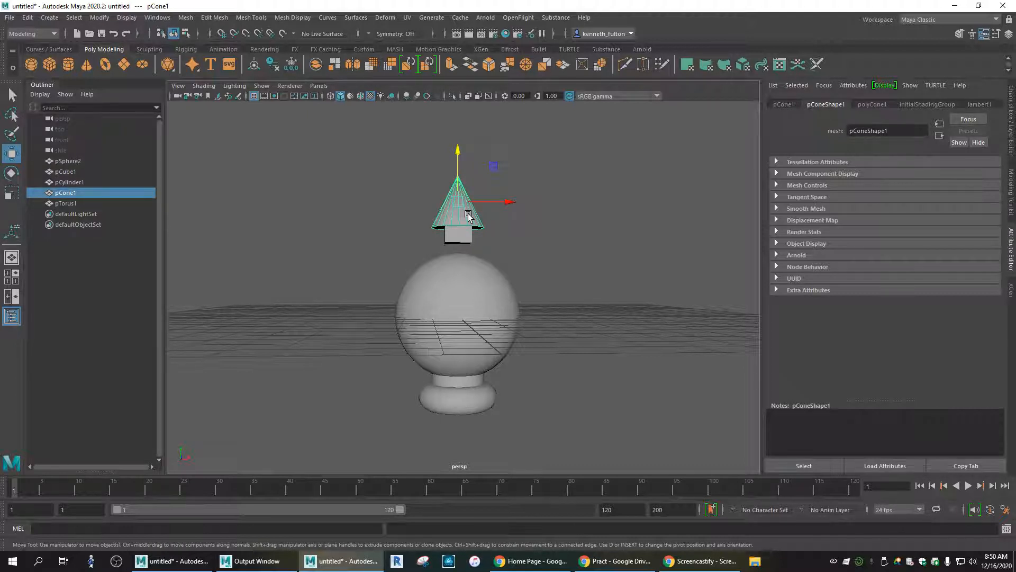
{"action": "left_click", "coordinate": [456, 245], "text": "shift"}
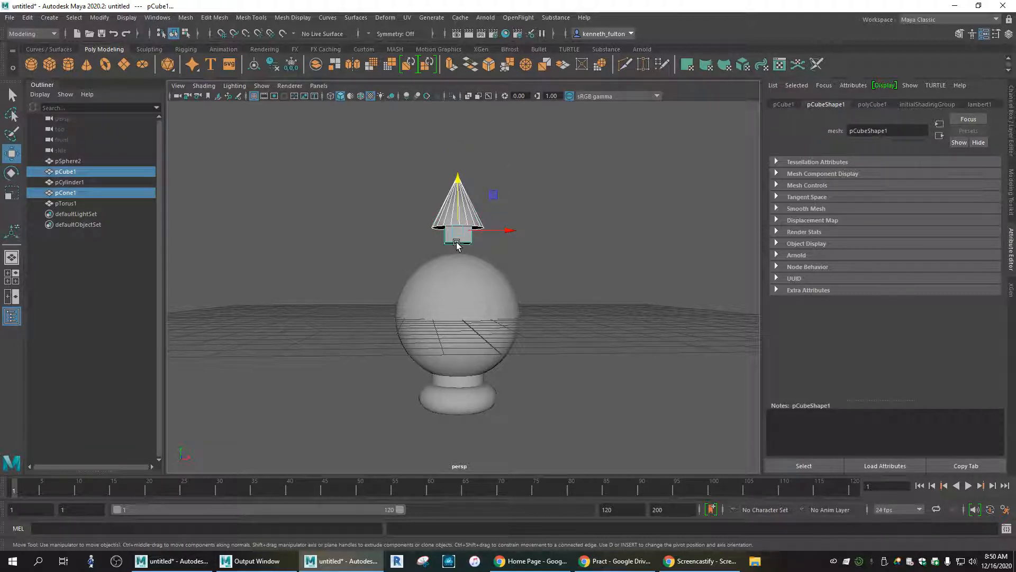
{"action": "left_click_drag", "start_coordinate": [503, 228], "coordinate": [453, 272]}
{"action": "key", "text": "ctrl+z"}
{"action": "key", "text": "e"}
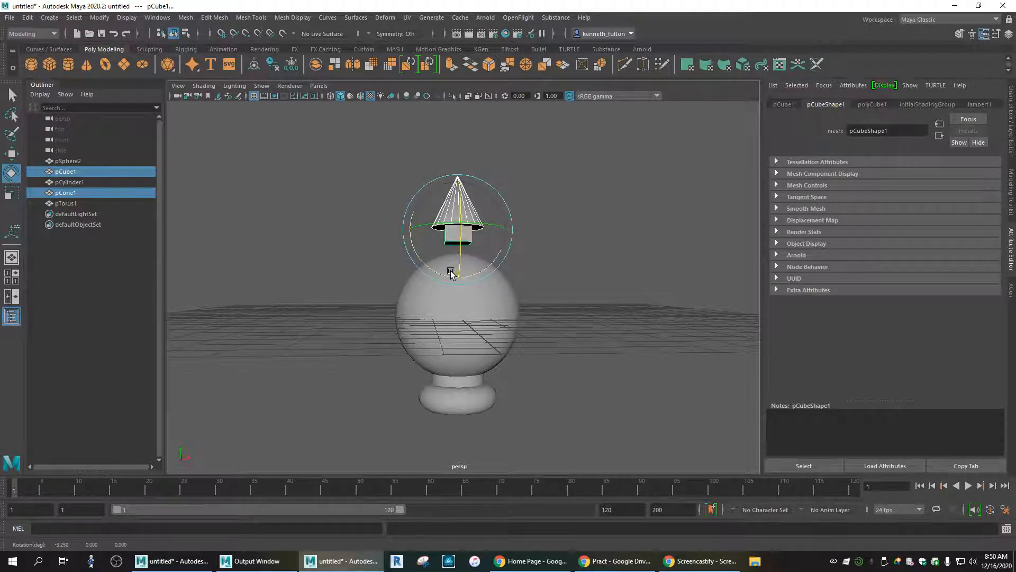
{"action": "key", "text": "ctrl+z"}
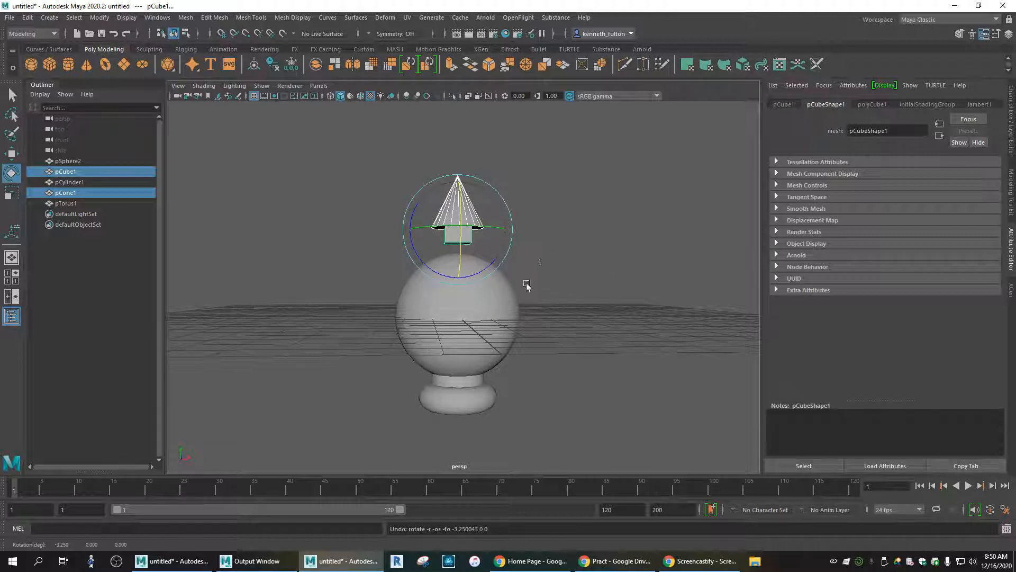
{"action": "left_click", "coordinate": [571, 267]}
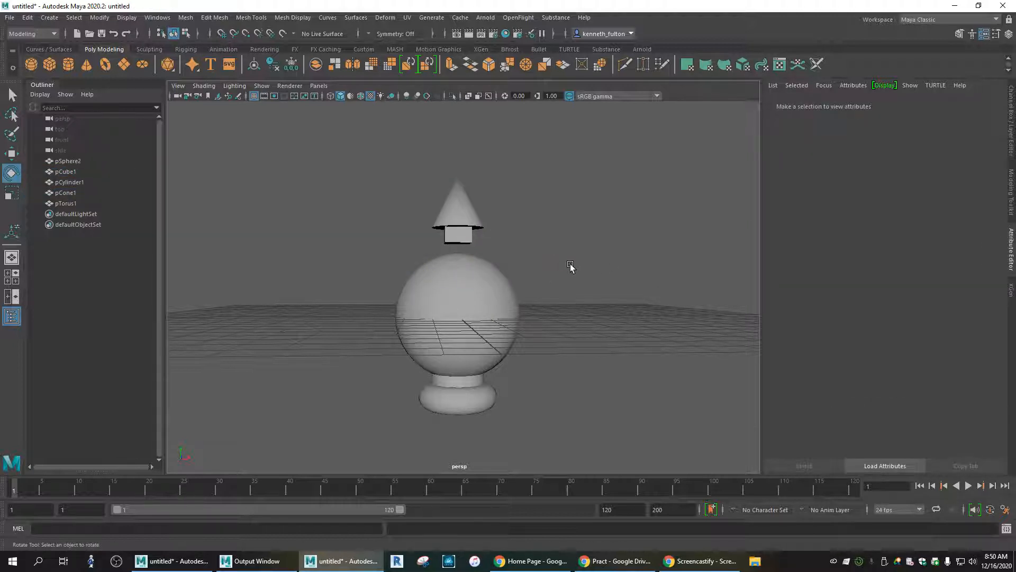
{"action": "left_click", "coordinate": [453, 235]}
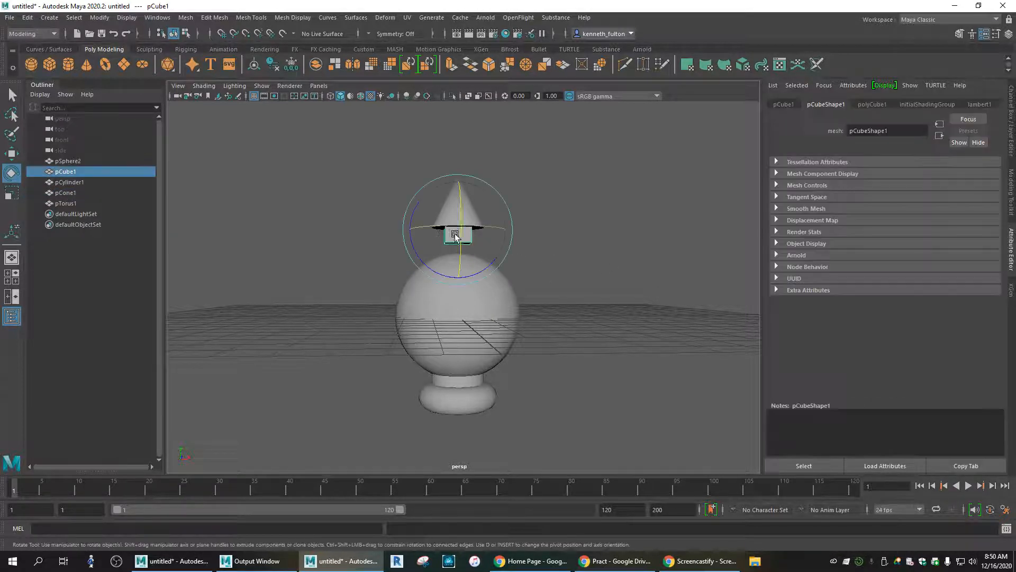
{"action": "left_click", "coordinate": [573, 235]}
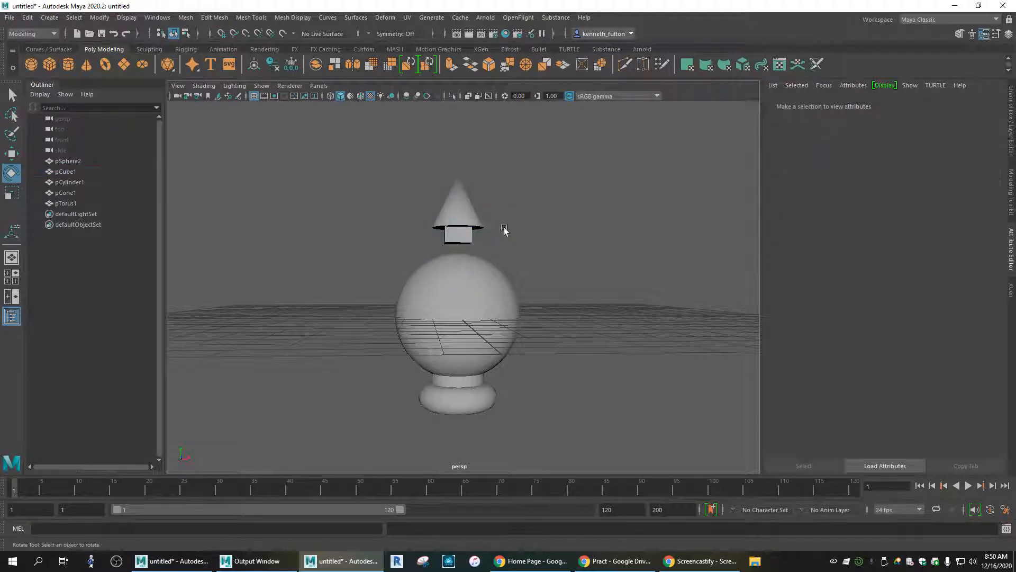
{"action": "left_click", "coordinate": [460, 222]}
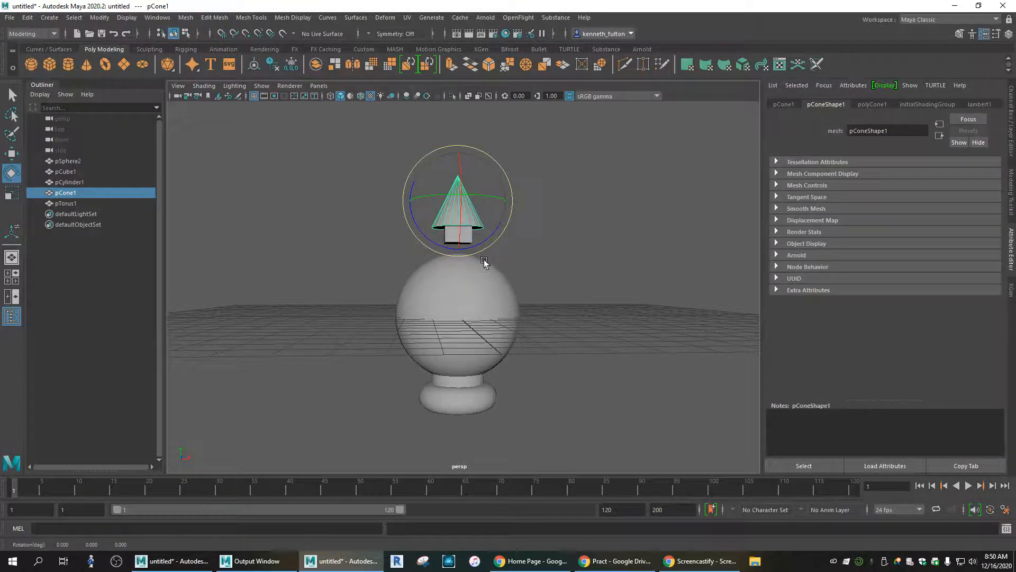
{"action": "key", "text": "q"}
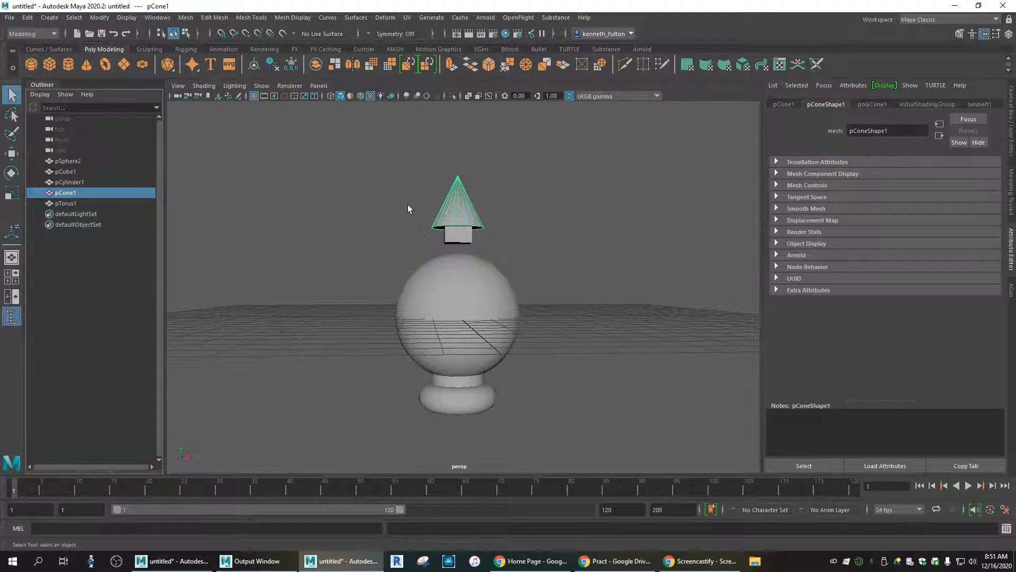
{"action": "left_click", "coordinate": [470, 238], "text": "shift"}
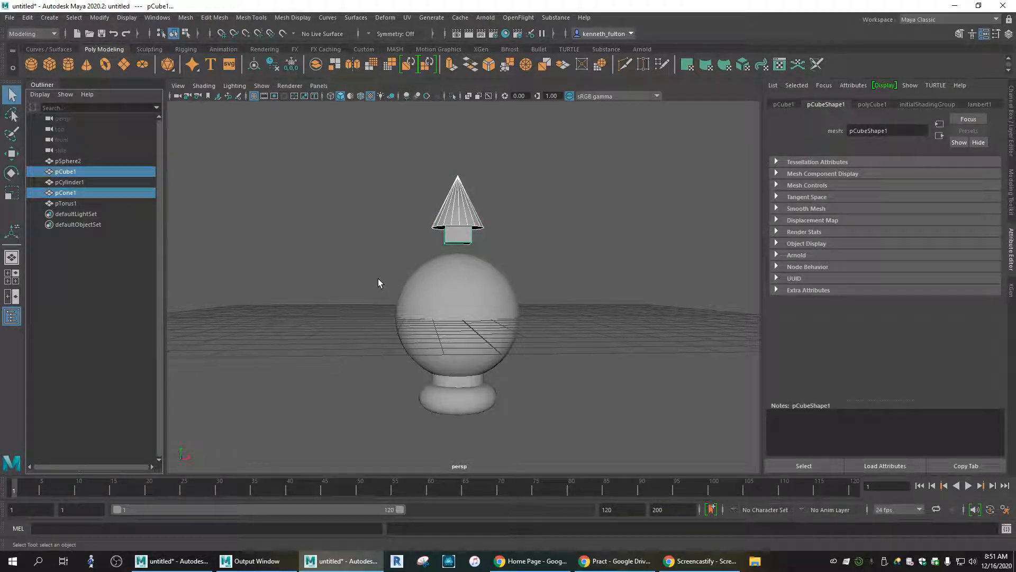
{"action": "left_click", "coordinate": [357, 274]}
- Select the cone and then the cube, and merge them with a Boolean Union
{"action": "left_click", "coordinate": [465, 215]}
{"action": "left_click", "coordinate": [465, 237], "text": "shift"}
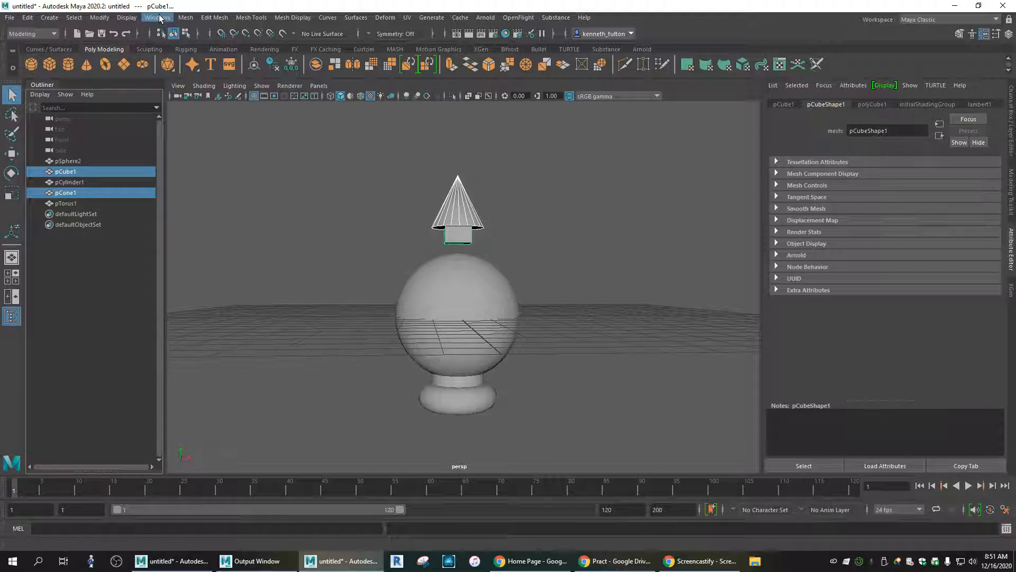
{"action": "left_click", "coordinate": [185, 18]}
{"action": "mouse_move", "coordinate": [209, 46]}
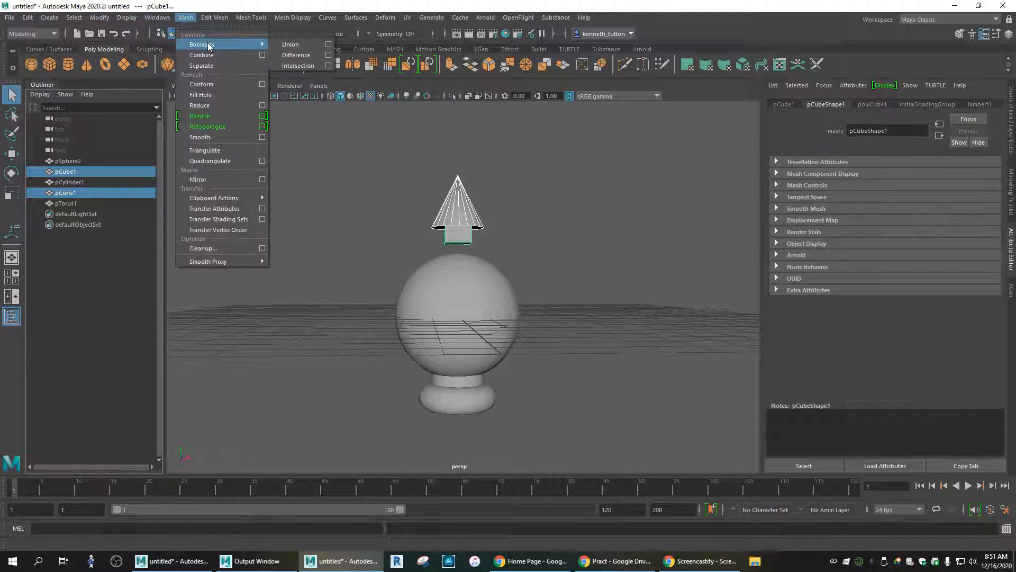
{"action": "left_click", "coordinate": [292, 45]}
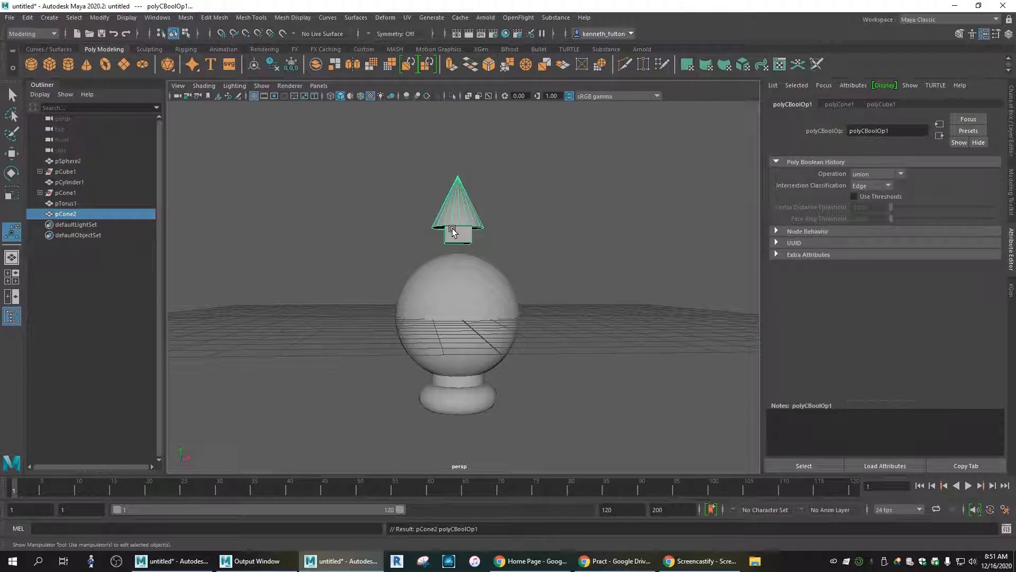
- Try moving, rotating and scaling the merged cone and cube as one object, undoing each change
{"action": "key", "text": "w"}
{"action": "mouse_move", "coordinate": [492, 172]}
{"action": "left_mouse_down"}
{"action": "mouse_move", "coordinate": [476, 159]}
{"action": "mouse_move", "coordinate": [482, 169]}
{"action": "left_mouse_up"}
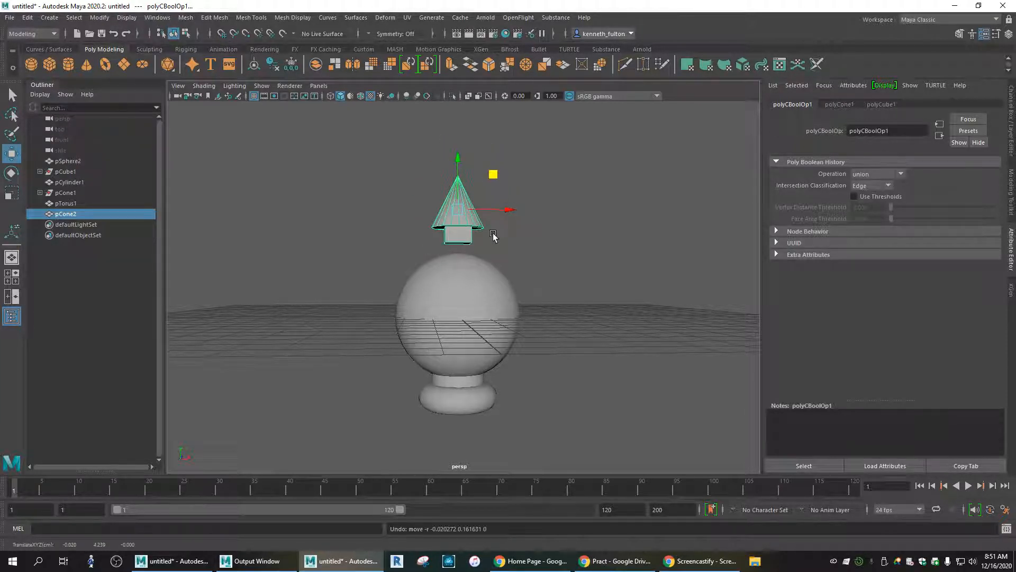
{"action": "key", "text": "r"}
{"action": "key", "text": "e"}
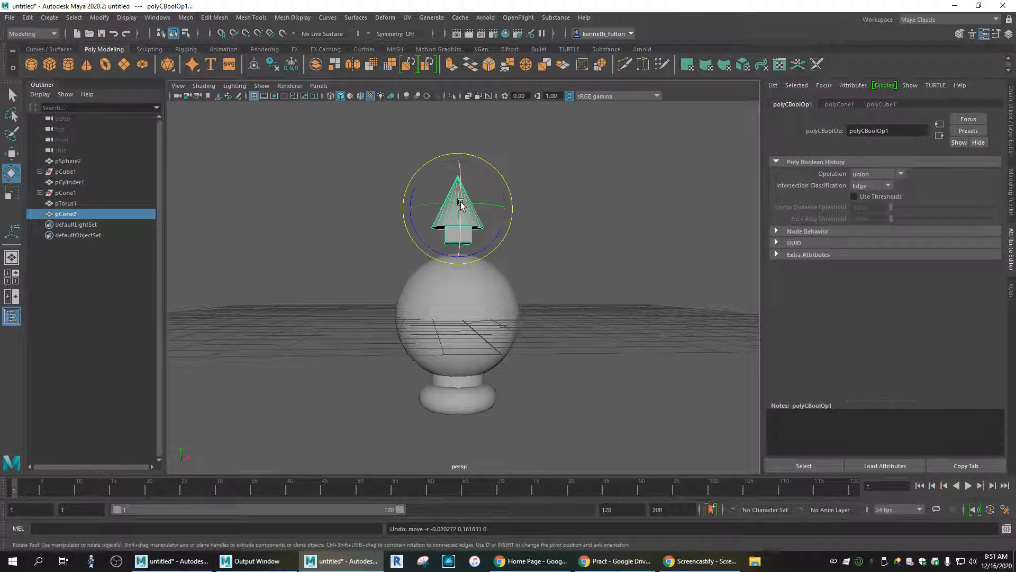
{"action": "left_click_drag", "start_coordinate": [464, 211], "coordinate": [461, 203]}
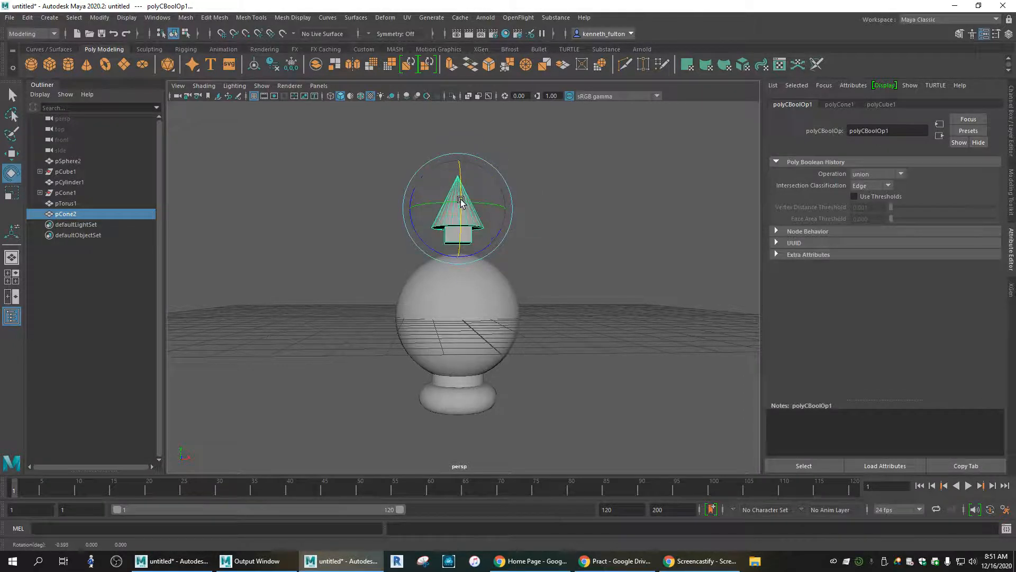
{"action": "key", "text": "r"}
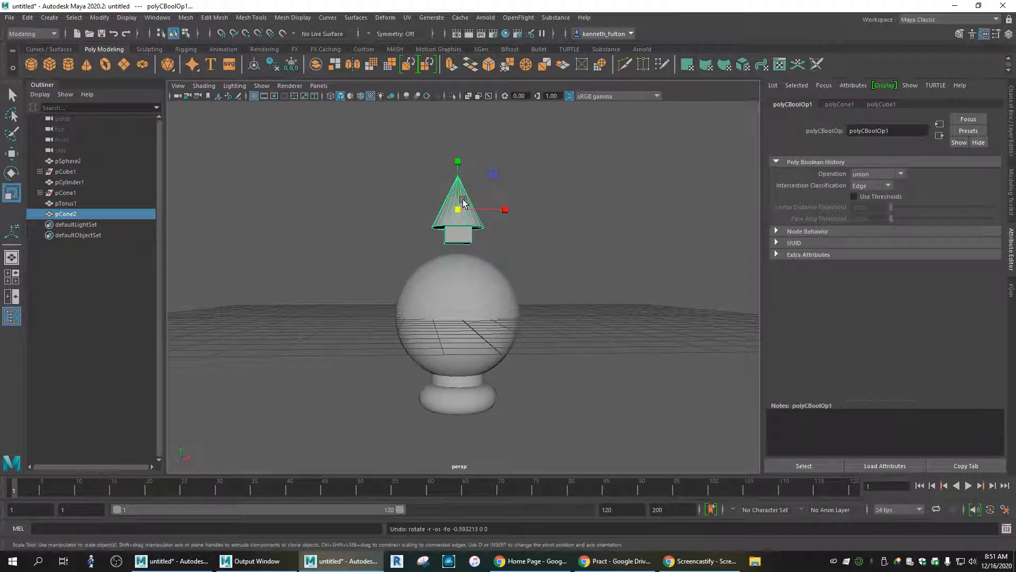
{"action": "mouse_move", "coordinate": [456, 210]}
{"action": "left_mouse_down"}
{"action": "mouse_move", "coordinate": [535, 211]}
{"action": "mouse_move", "coordinate": [461, 213]}
{"action": "left_mouse_up"}
{"action": "key", "text": "ctrl+z"}
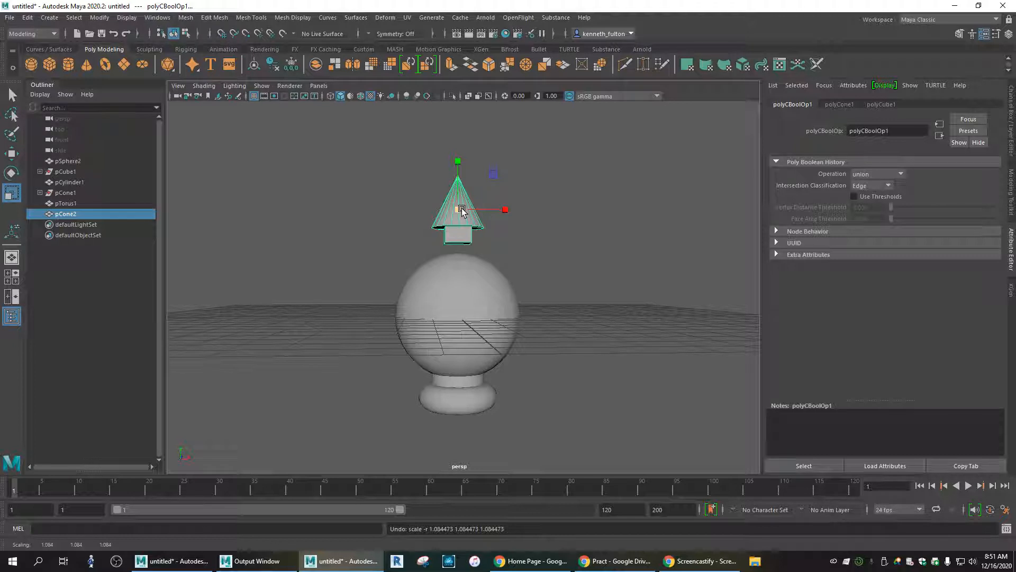
- Hide the viewport grid and select the sphere, cylinder and torus together
{"action": "left_click", "coordinate": [461, 312]}
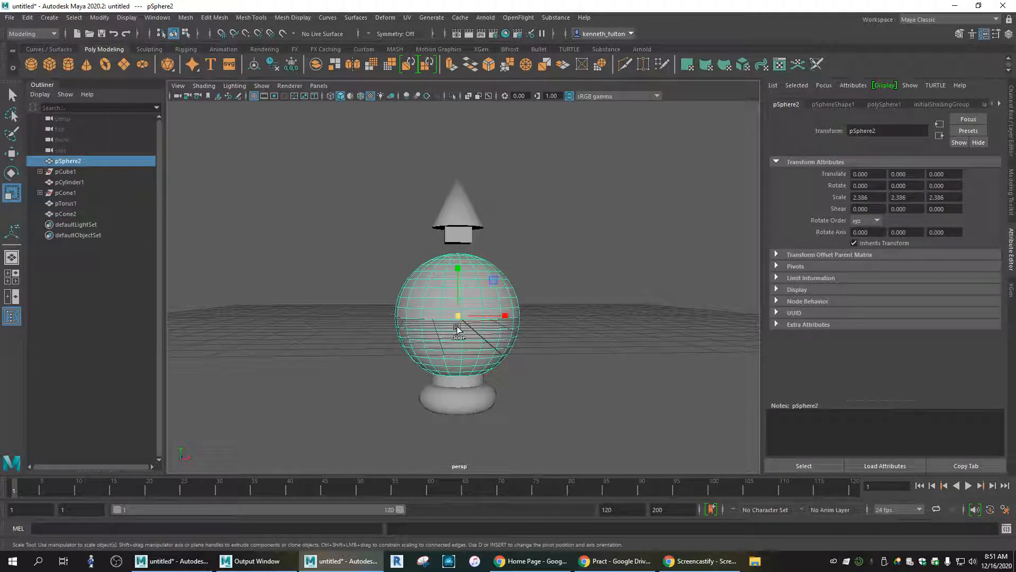
{"action": "left_click", "coordinate": [254, 96]}
{"action": "left_click", "coordinate": [458, 380], "text": "shift"}
{"action": "left_click", "coordinate": [463, 395], "text": "shift"}
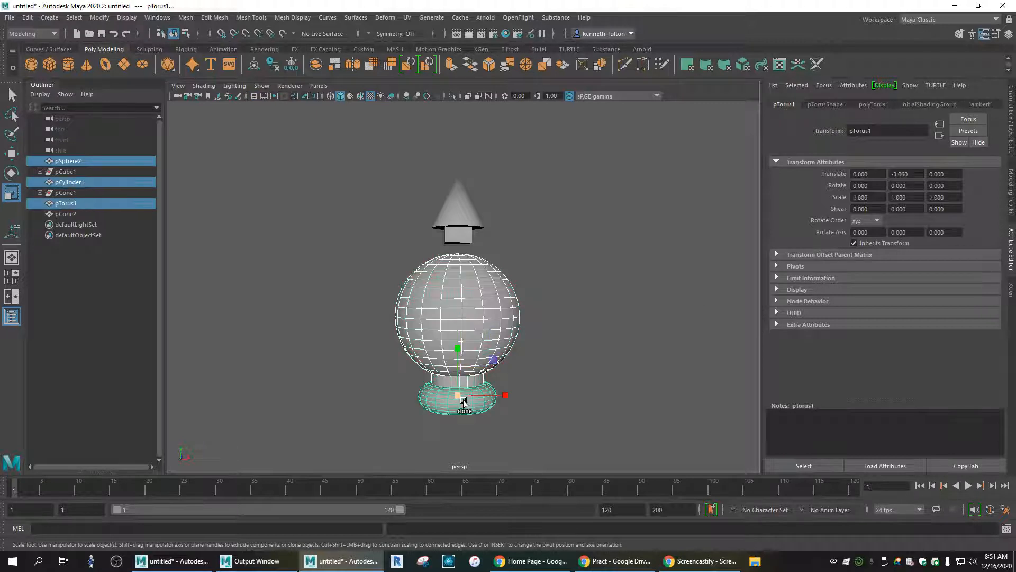
{"action": "mouse_move", "coordinate": [458, 396]}
{"action": "left_mouse_down"}
{"action": "mouse_move", "coordinate": [547, 396]}
{"action": "mouse_move", "coordinate": [460, 404]}
{"action": "left_mouse_up"}
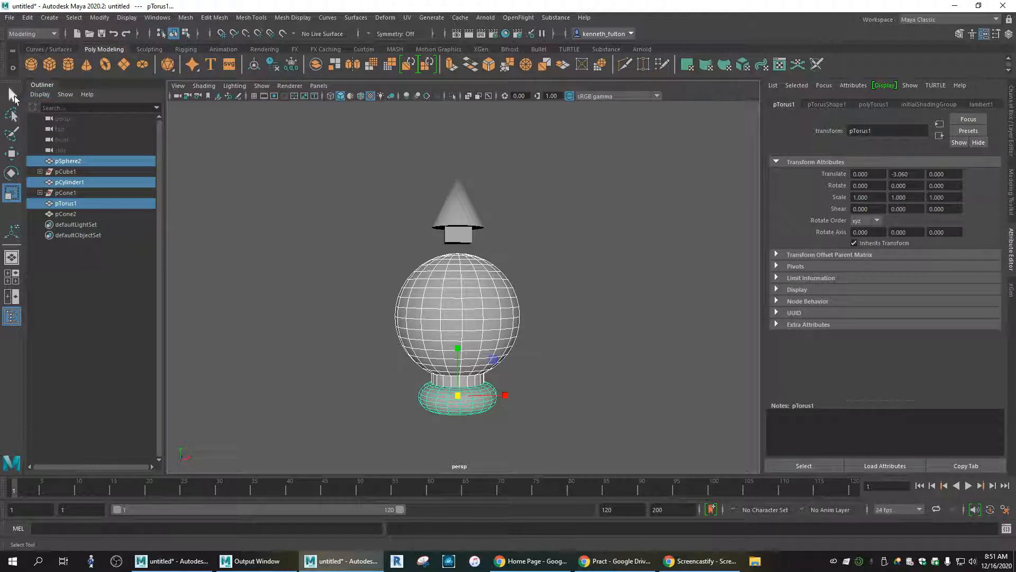
- Select the cylinder and then the sphere, and merge them into one object with a Boolean Union
{"action": "left_click", "coordinate": [11, 94]}
{"action": "left_click", "coordinate": [470, 381]}
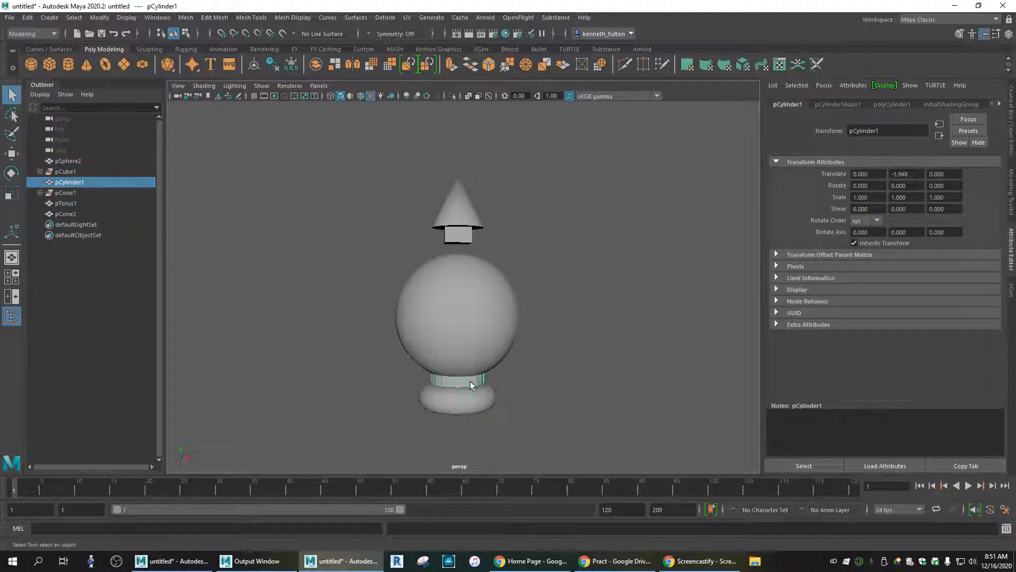
{"action": "left_click", "coordinate": [468, 335], "text": "shift"}
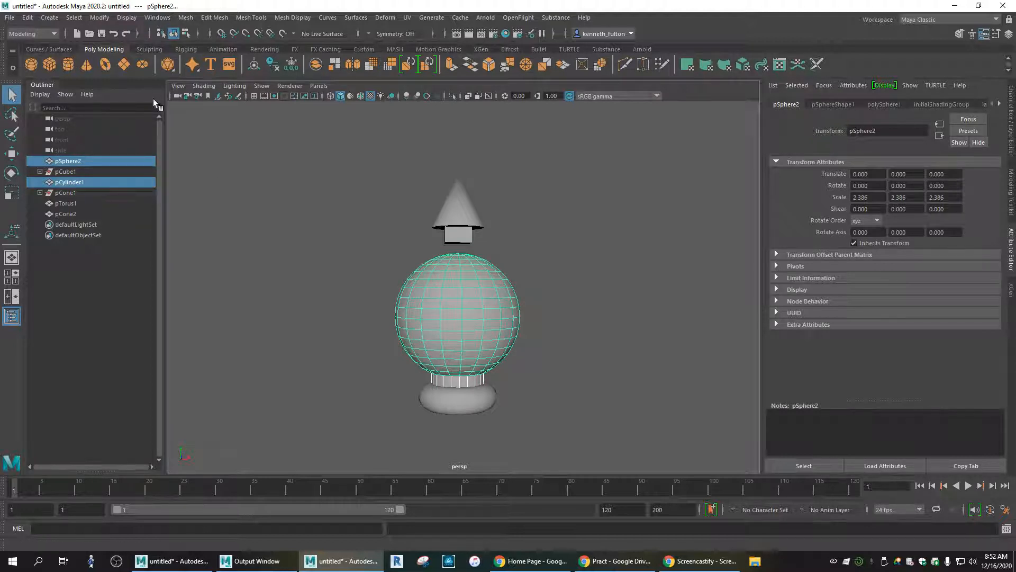
{"action": "left_click", "coordinate": [185, 19]}
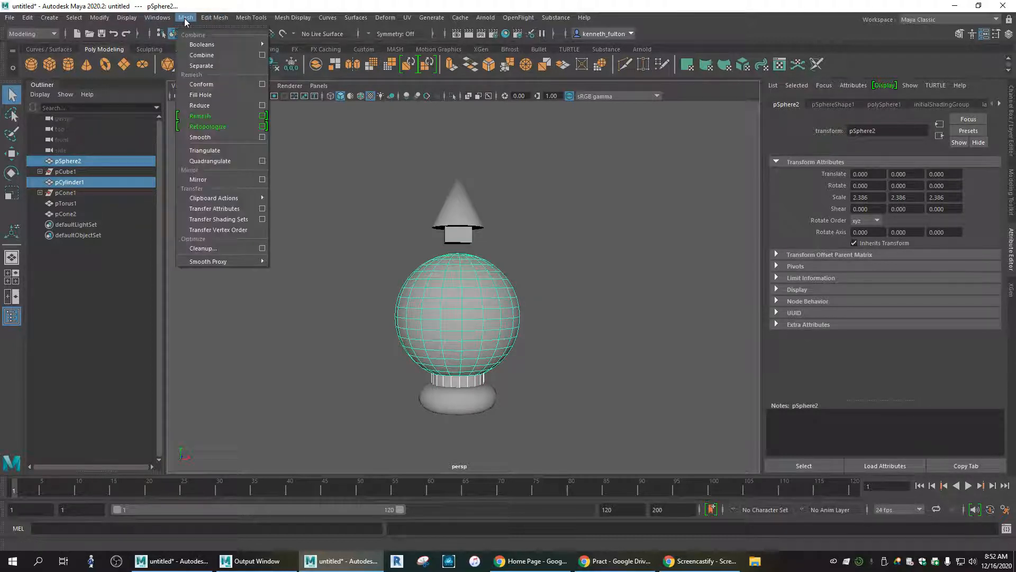
{"action": "mouse_move", "coordinate": [200, 45]}
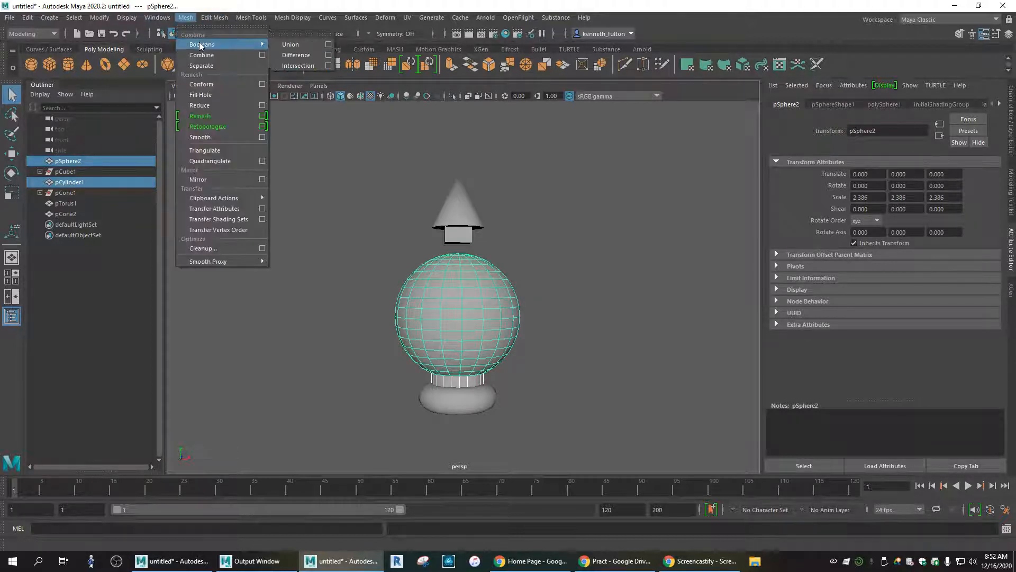
{"action": "left_click", "coordinate": [291, 46]}
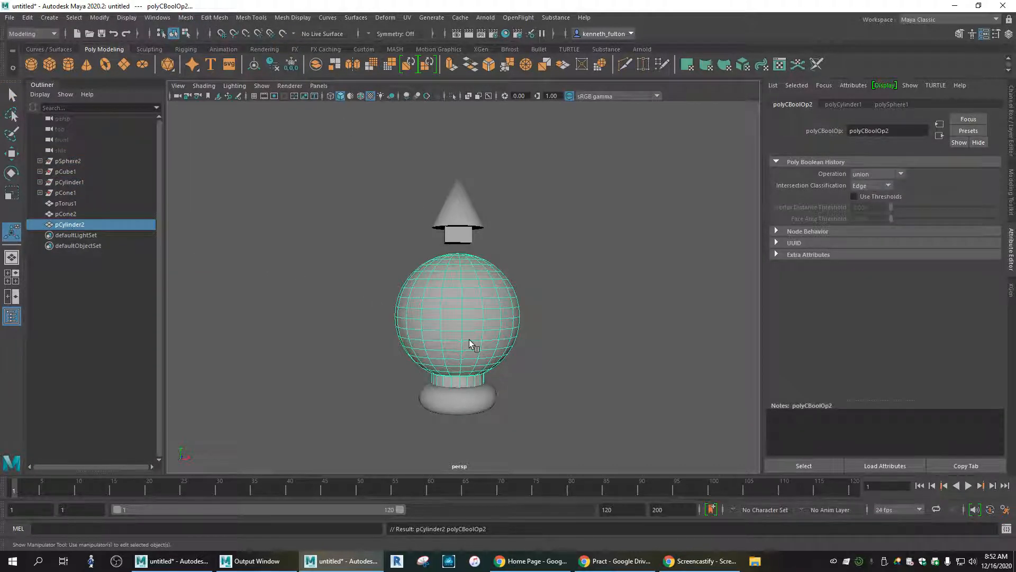
- Scale the merged sphere and cylinder uniformly to about 0.972 and deselect it
{"action": "key", "text": "r"}
{"action": "mouse_move", "coordinate": [458, 324]}
{"action": "left_mouse_down"}
{"action": "mouse_move", "coordinate": [529, 321]}
{"action": "mouse_move", "coordinate": [422, 334]}
{"action": "mouse_move", "coordinate": [455, 325]}
{"action": "mouse_move", "coordinate": [457, 351]}
{"action": "mouse_move", "coordinate": [463, 273]}
{"action": "mouse_move", "coordinate": [464, 319]}
{"action": "left_mouse_up"}
{"action": "key", "text": "e"}
{"action": "key", "text": "ctrl+z"}
{"action": "left_click", "coordinate": [596, 324]}
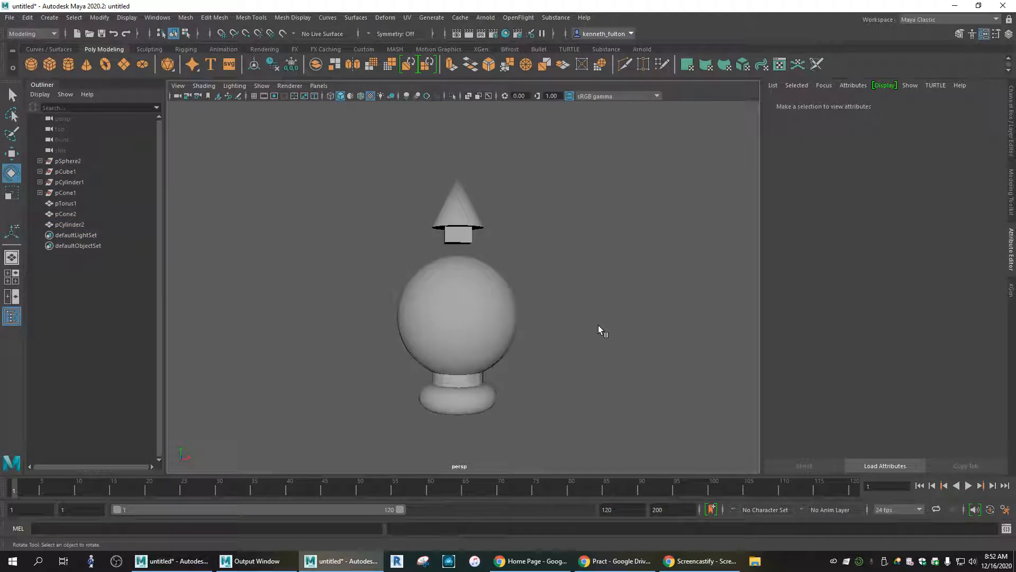
- Try rotating the original cube node pCube1 of the merged cone and cube about X, undo it, and deselect
{"action": "left_click", "coordinate": [467, 214]}
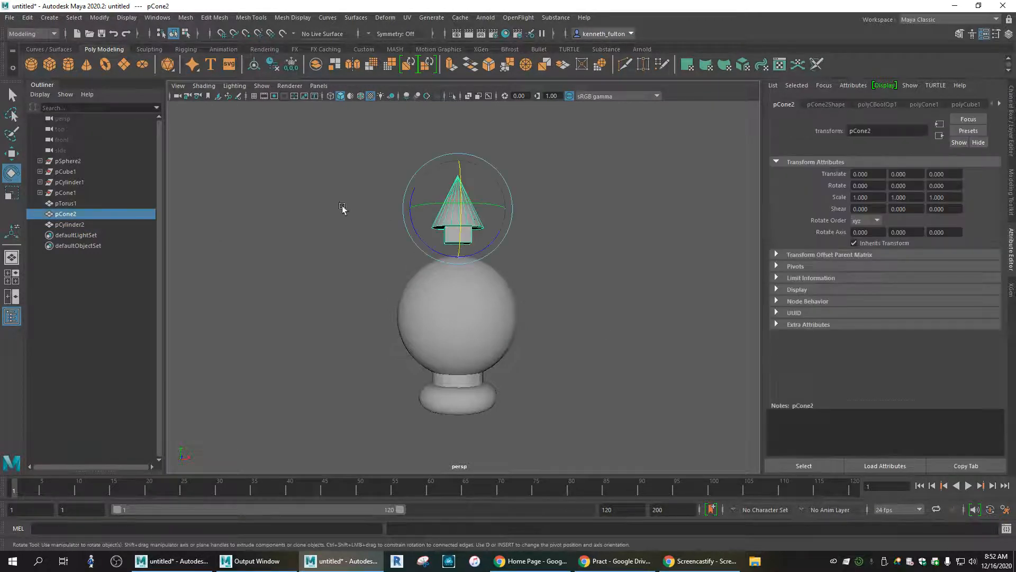
{"action": "left_click", "coordinate": [68, 192]}
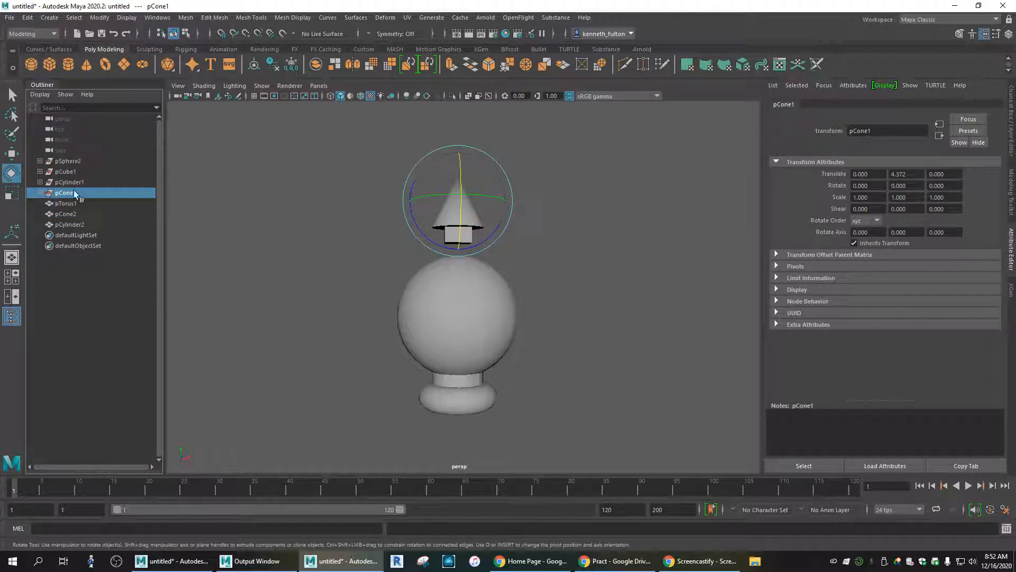
{"action": "left_click", "coordinate": [62, 170]}
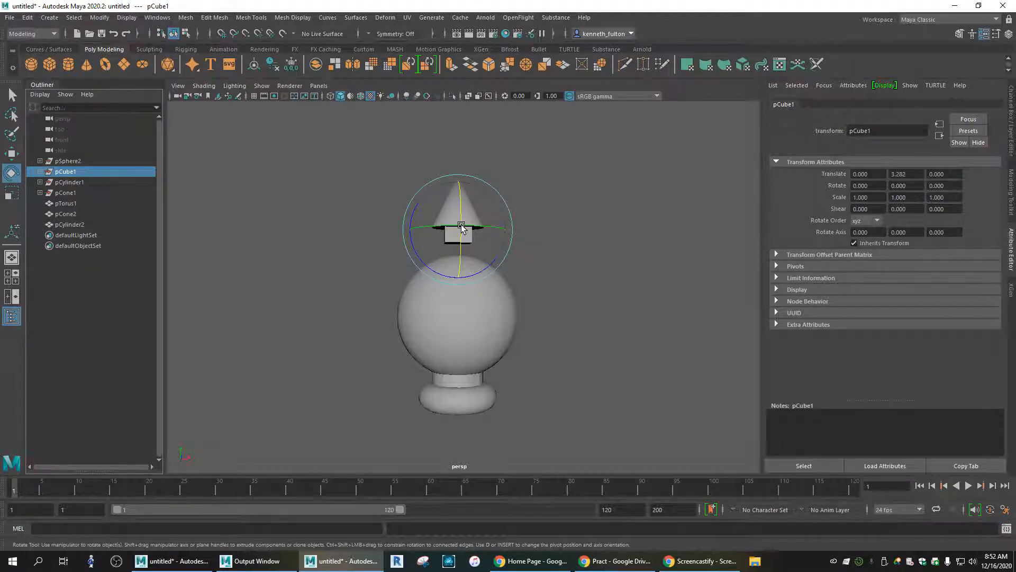
{"action": "mouse_move", "coordinate": [461, 226]}
{"action": "left_mouse_down"}
{"action": "mouse_move", "coordinate": [460, 236]}
{"action": "mouse_move", "coordinate": [464, 218]}
{"action": "mouse_move", "coordinate": [458, 244]}
{"action": "mouse_move", "coordinate": [462, 209]}
{"action": "left_mouse_up"}
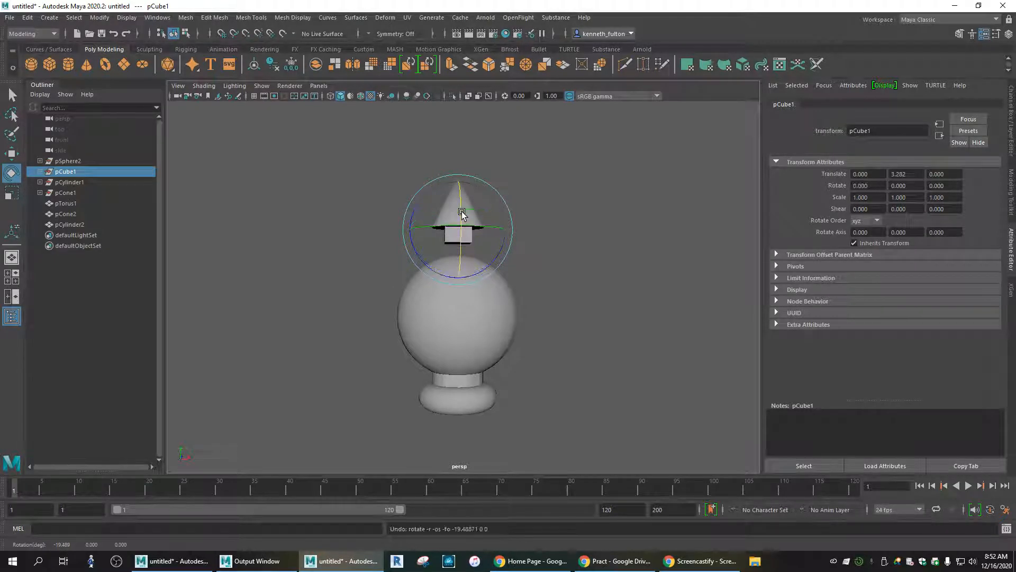
{"action": "key", "text": "ctrl+z"}
{"action": "left_click", "coordinate": [344, 167]}
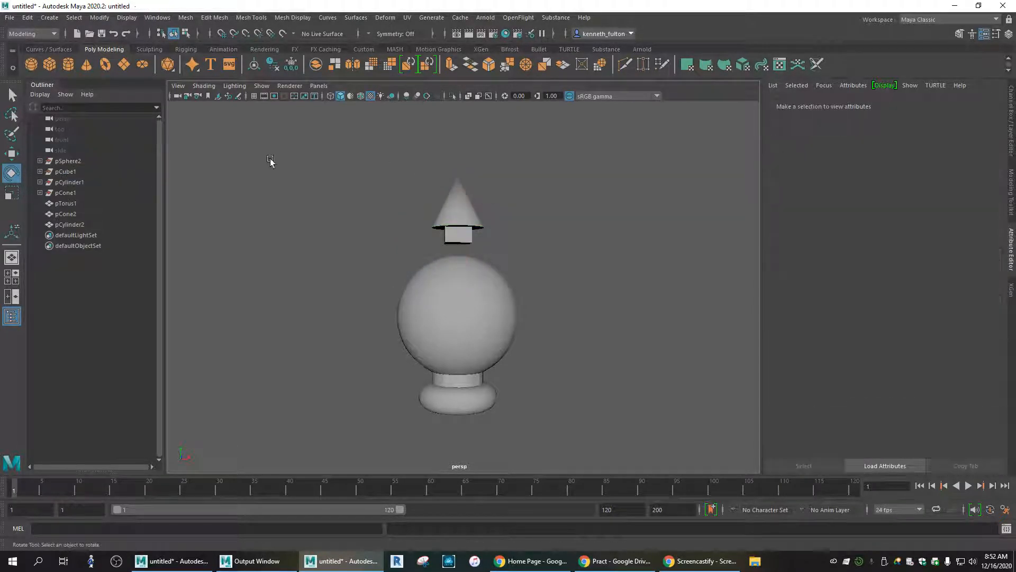
- Try rotating the original cone node pCone1 by about 2.3 degrees around X, and undo the rotation
{"action": "left_click", "coordinate": [459, 195]}
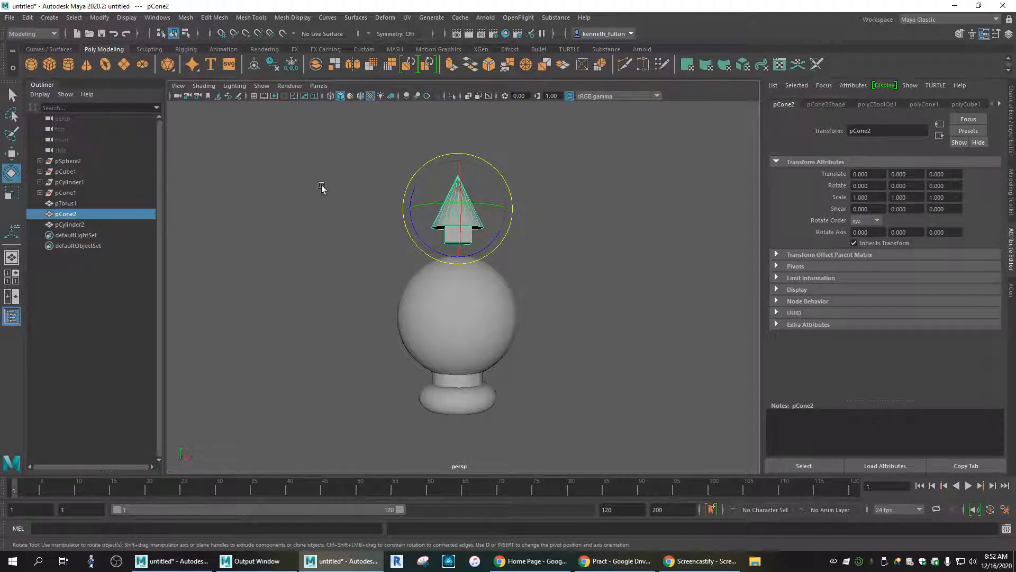
{"action": "left_click", "coordinate": [64, 193]}
{"action": "mouse_move", "coordinate": [460, 165]}
{"action": "left_mouse_down"}
{"action": "mouse_move", "coordinate": [462, 180]}
{"action": "mouse_move", "coordinate": [462, 150]}
{"action": "mouse_move", "coordinate": [464, 169]}
{"action": "left_mouse_up"}
{"action": "key", "text": "ctrl+z"}
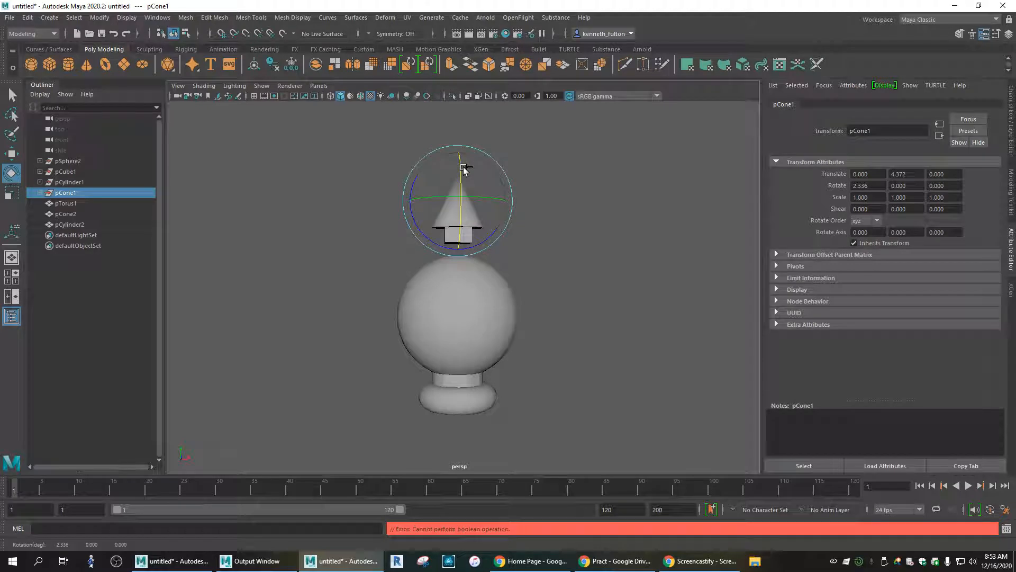
- Select the merged cone and cube and try the Scale and Move tools on it
{"action": "left_click", "coordinate": [467, 294]}
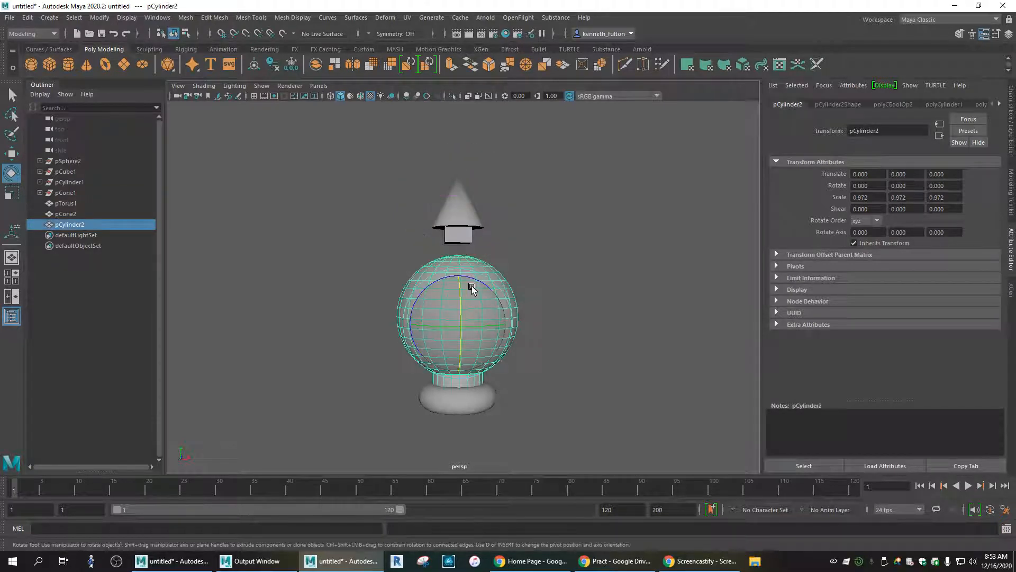
{"action": "left_click", "coordinate": [559, 285]}
{"action": "left_click", "coordinate": [456, 242]}
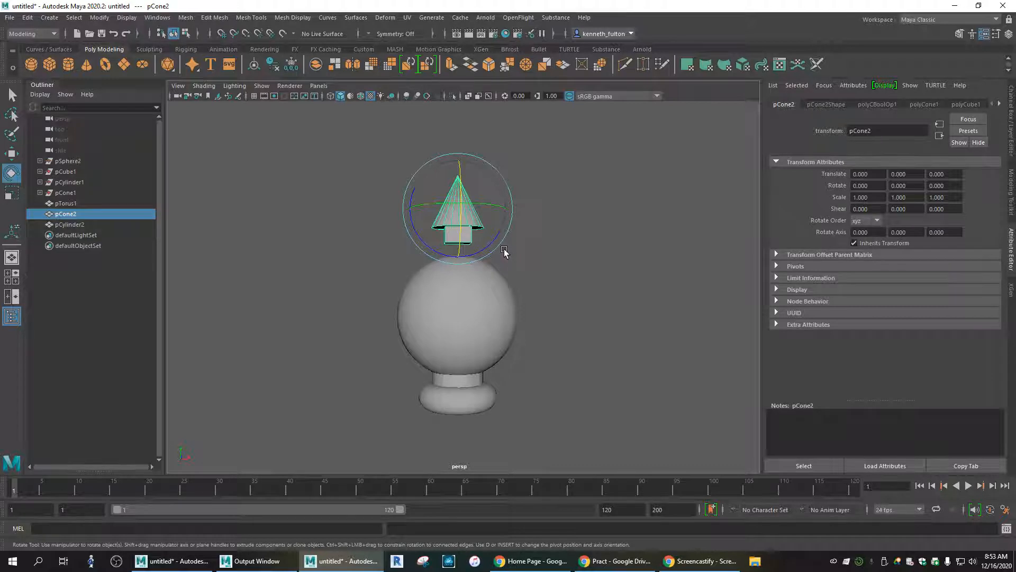
{"action": "key", "text": "r"}
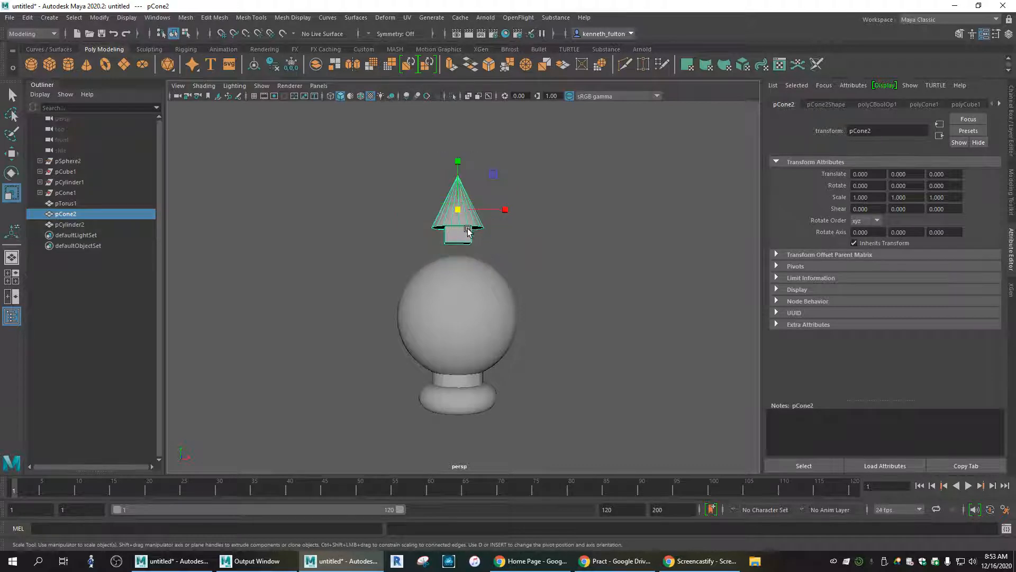
{"action": "left_click", "coordinate": [65, 202]}
{"action": "left_click", "coordinate": [453, 239]}
{"action": "key", "text": "w"}
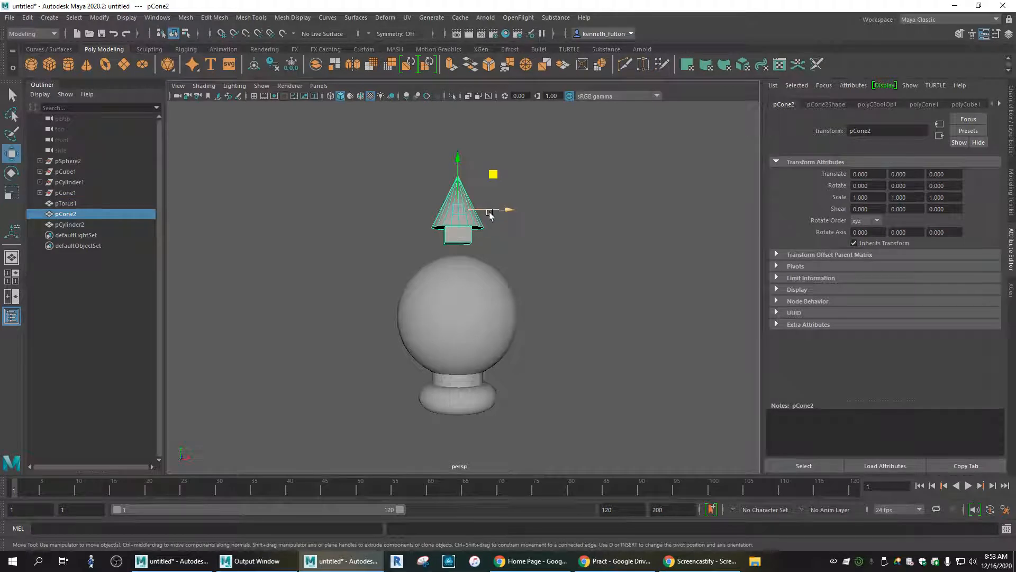
{"action": "left_click", "coordinate": [508, 210]}
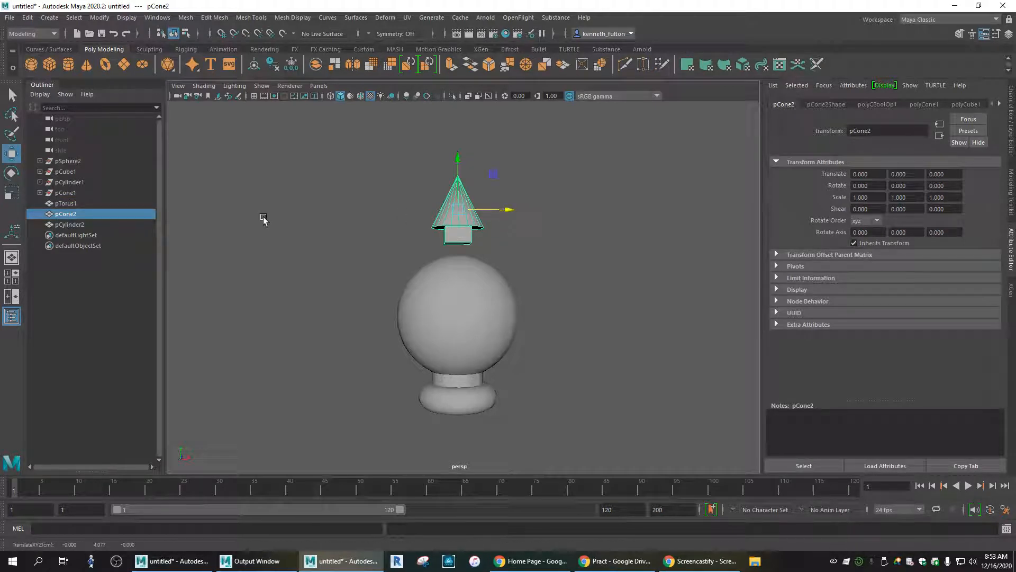
- Move the original cone node pCone1 about 1.012 units along X, try rotating the merged cone and cube, and undo both changes
{"action": "left_click", "coordinate": [71, 192]}
{"action": "mouse_move", "coordinate": [509, 203]}
{"action": "left_mouse_down"}
{"action": "mouse_move", "coordinate": [480, 206]}
{"action": "mouse_move", "coordinate": [529, 206]}
{"action": "left_mouse_up"}
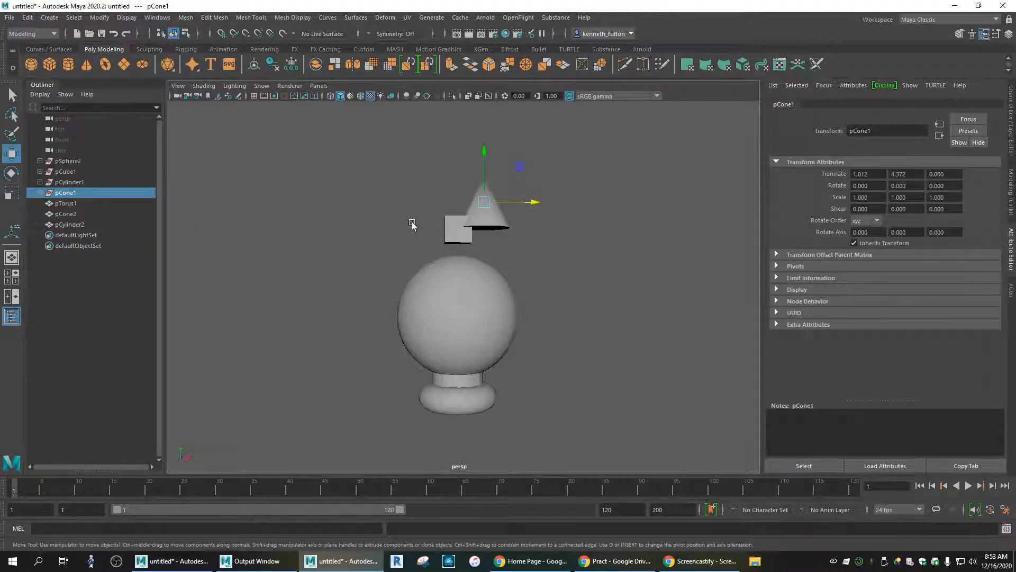
{"action": "left_click", "coordinate": [467, 231]}
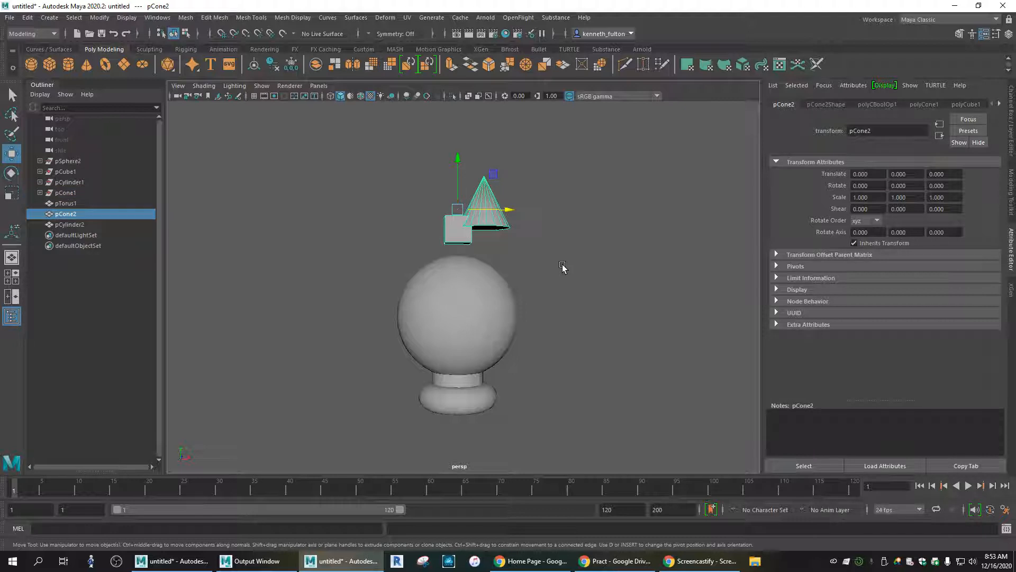
{"action": "key", "text": "e"}
{"action": "left_click_drag", "start_coordinate": [465, 187], "coordinate": [465, 186]}
{"action": "key", "text": "ctrl+z"}
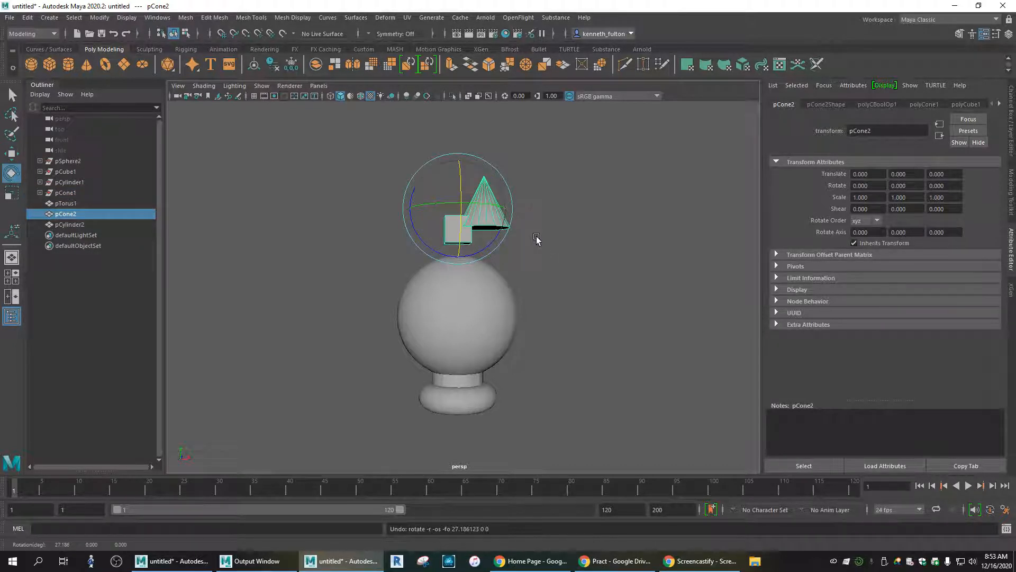
{"action": "key", "text": "ctrl+z"}
{"action": "key", "text": "ctrl+z"}
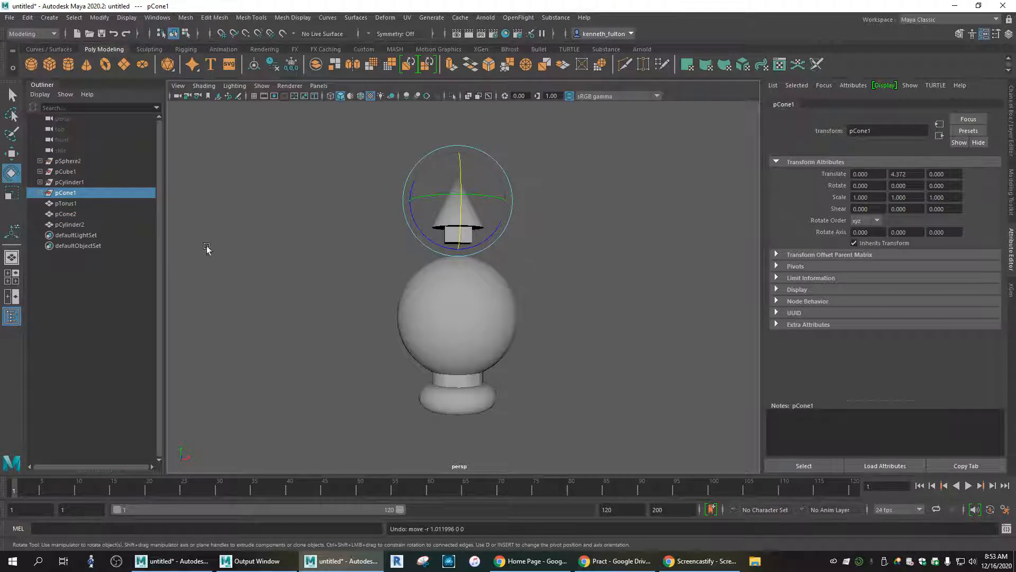
- Select the torus and then the merged sphere and cylinder, and subtract them from the torus with a Boolean Difference
{"action": "left_click", "coordinate": [465, 295]}
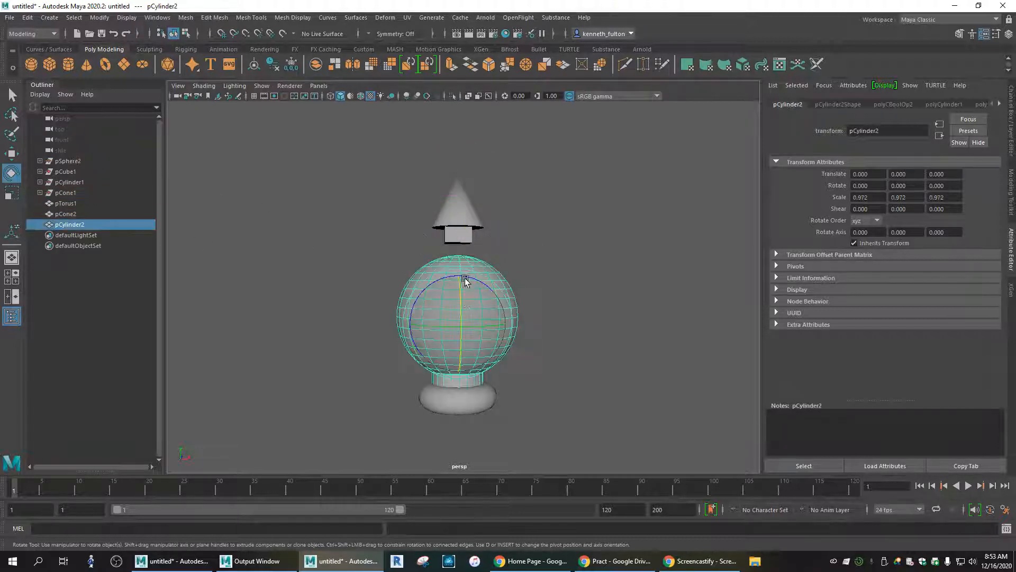
{"action": "left_click", "coordinate": [463, 223], "text": "shift"}
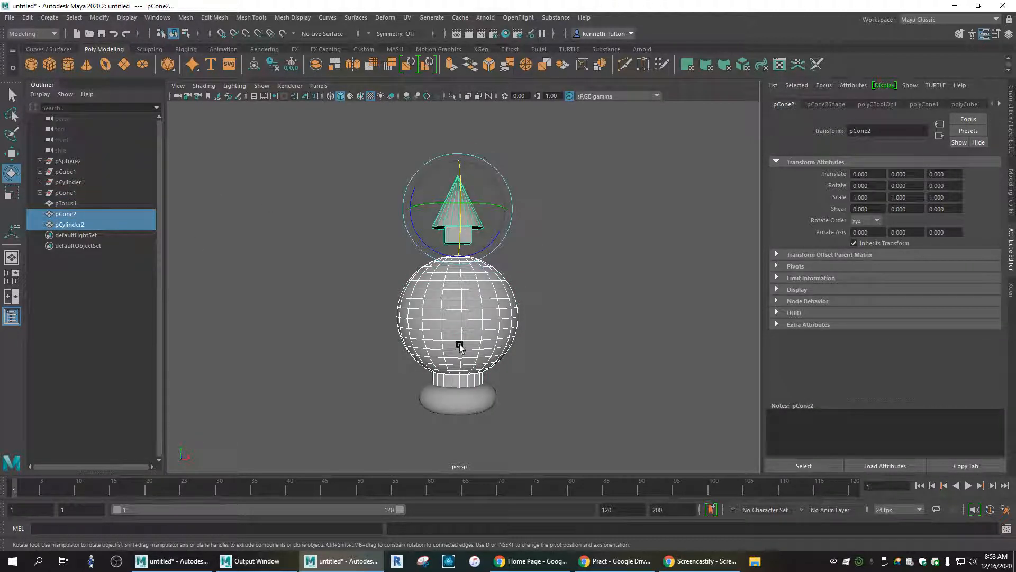
{"action": "left_click", "coordinate": [475, 403]}
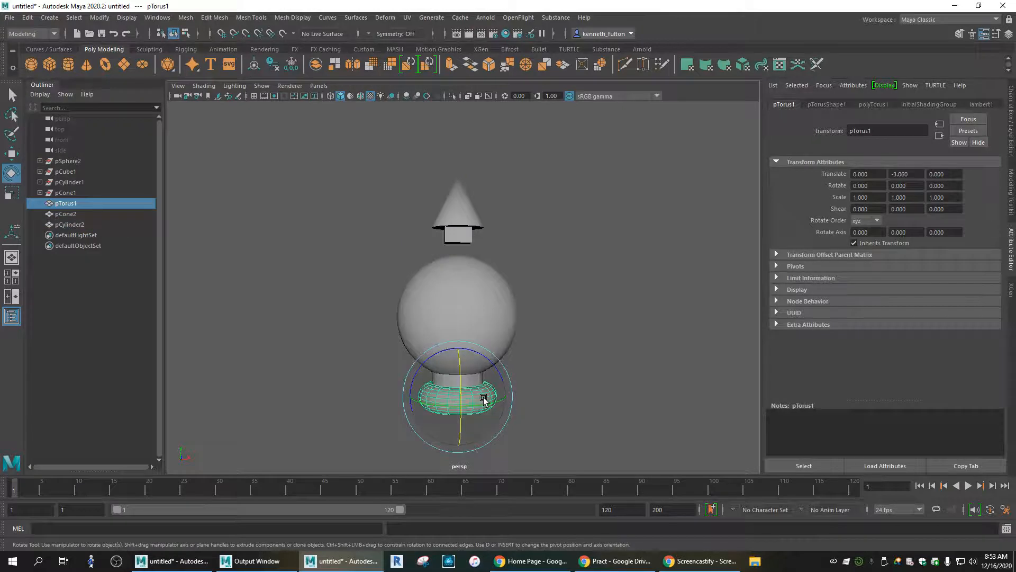
{"action": "left_click", "coordinate": [11, 94]}
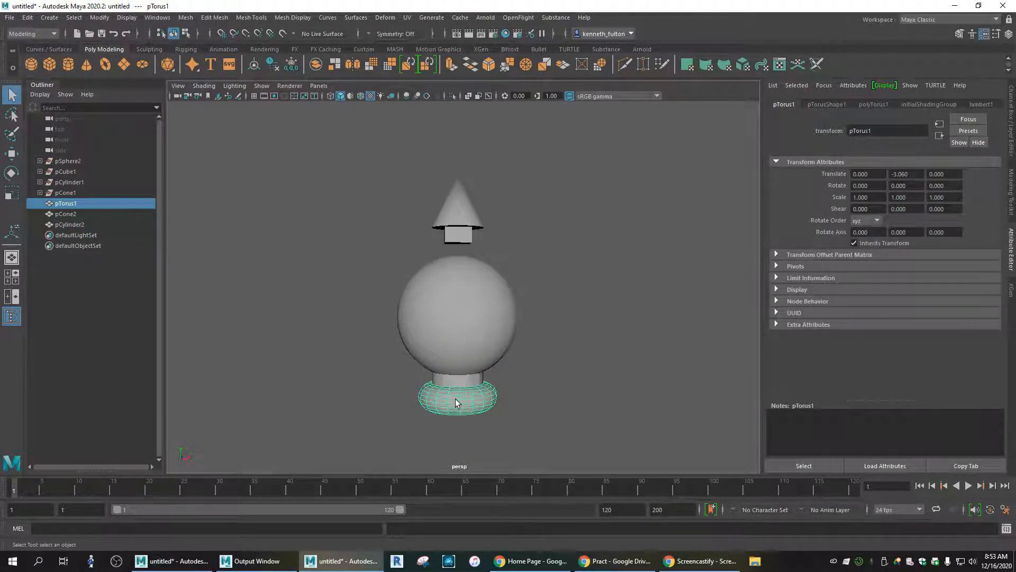
{"action": "left_click", "coordinate": [462, 377]}
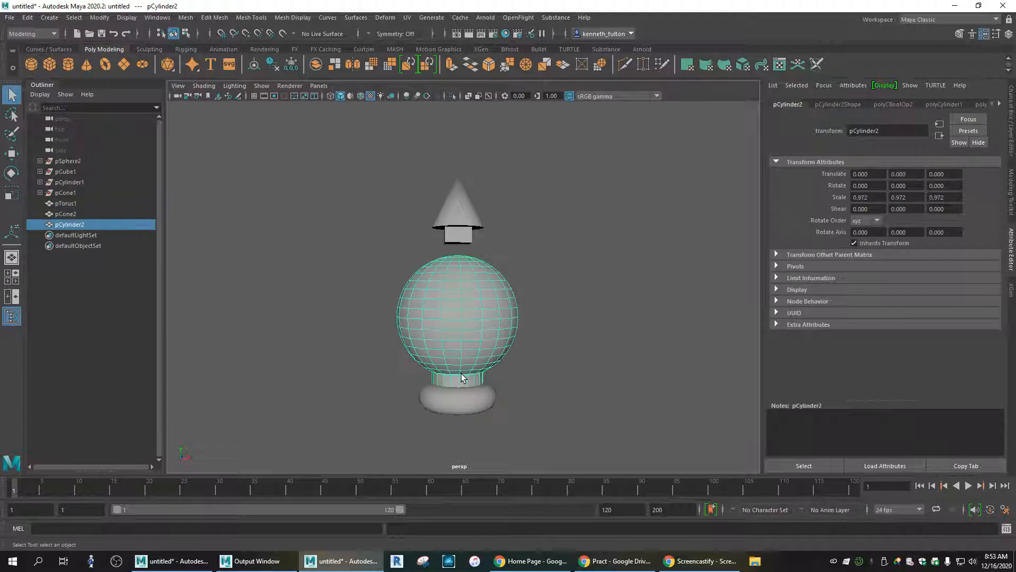
{"action": "left_click", "coordinate": [454, 408]}
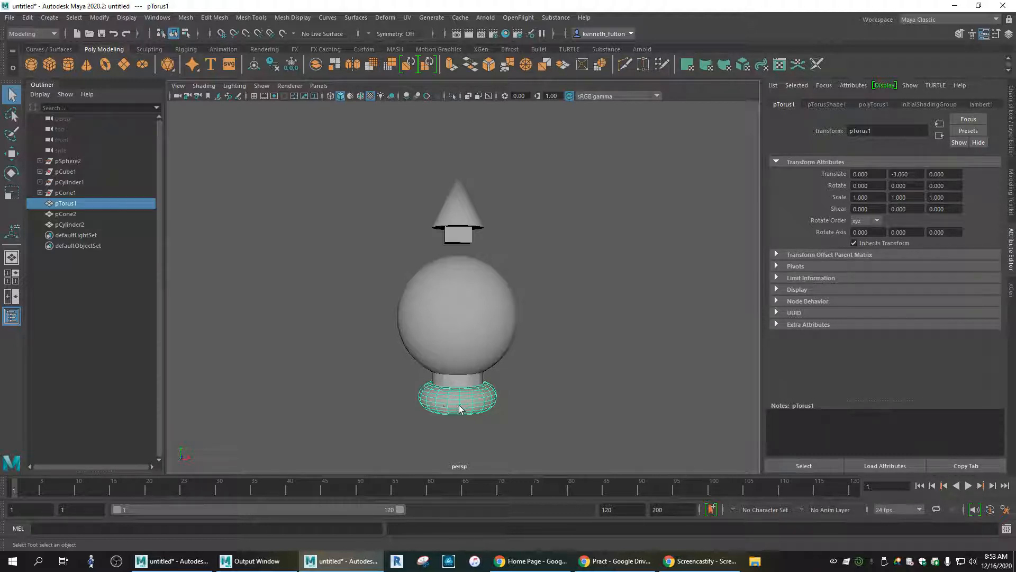
{"action": "left_click", "coordinate": [458, 352], "text": "shift"}
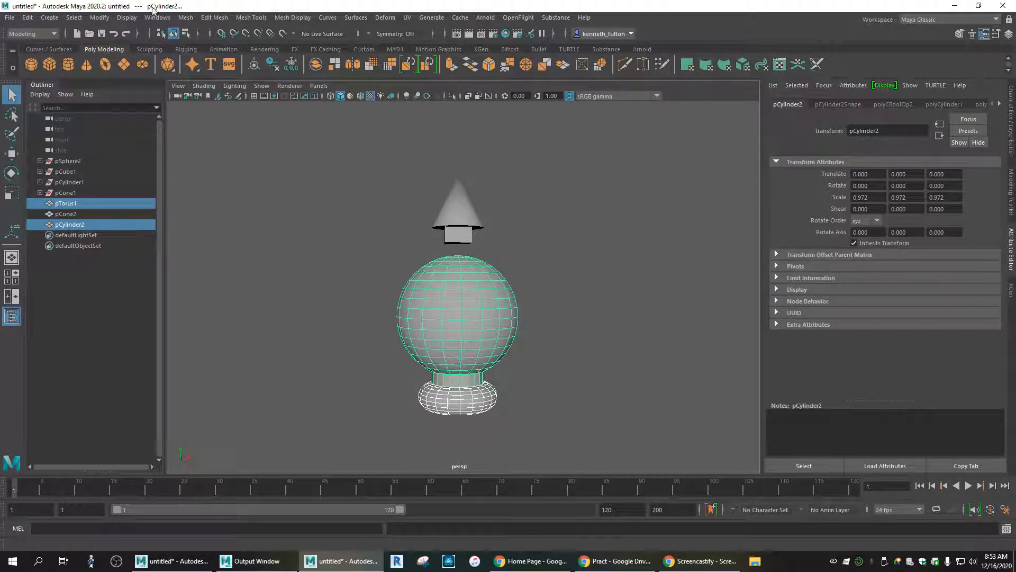
{"action": "left_click", "coordinate": [185, 18]}
{"action": "mouse_move", "coordinate": [196, 45]}
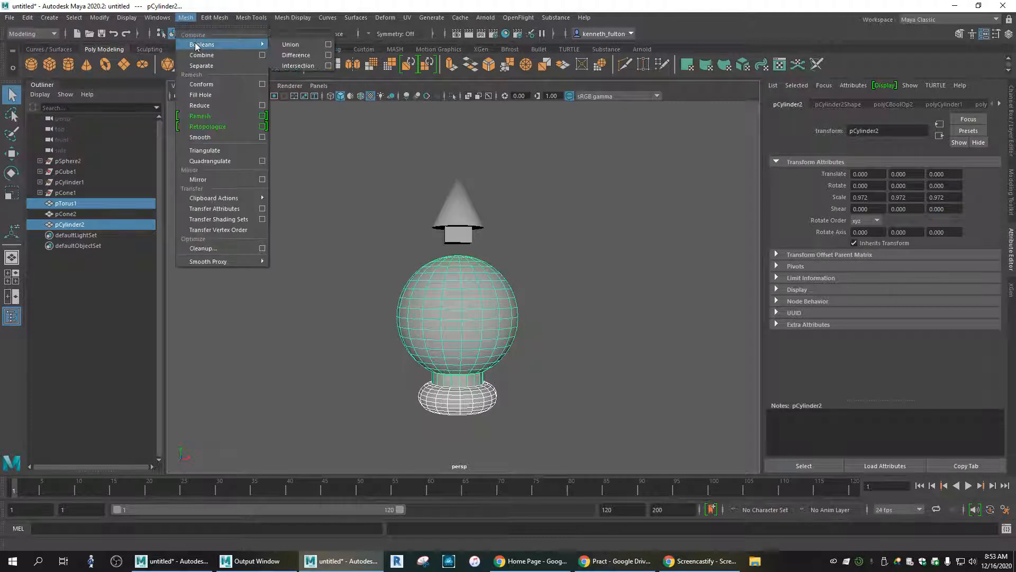
{"action": "left_click", "coordinate": [306, 55]}
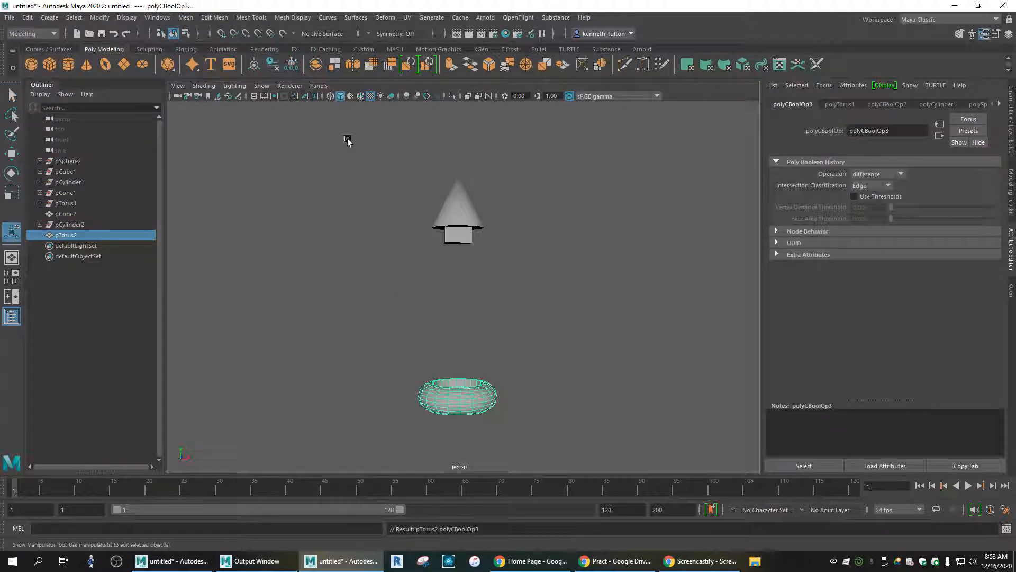
- Examine the cut torus up close from above, undo the Boolean Difference, and select the merged sphere and cylinder
{"action": "scroll", "coordinate": [461, 414], "scroll_direction": "up", "scroll_amount": 4}
{"action": "left_click_drag", "start_coordinate": [487, 384], "coordinate": [479, 410], "text": "alt"}
{"action": "scroll", "coordinate": [456, 439], "scroll_direction": "up", "scroll_amount": 2}
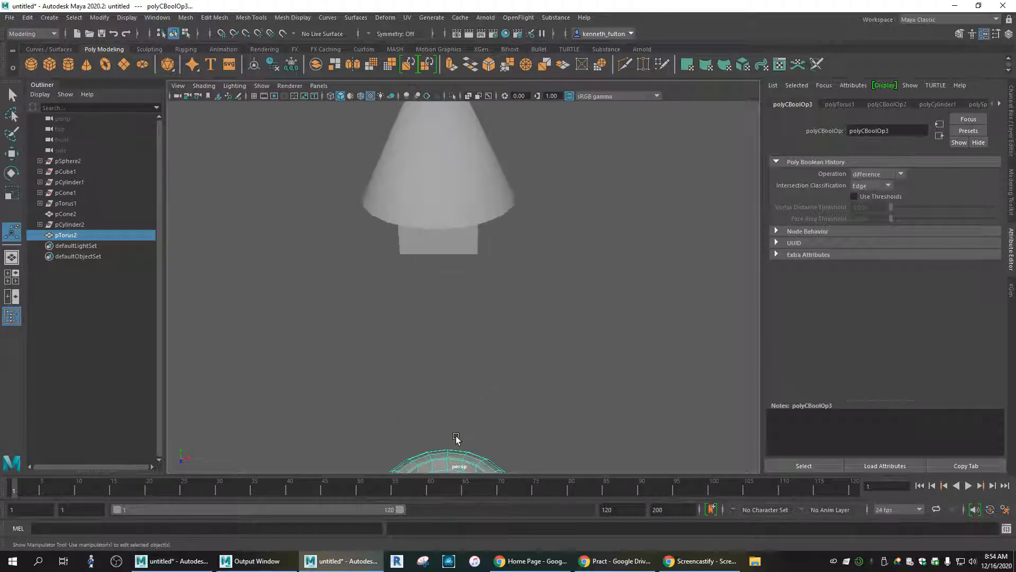
{"action": "key", "text": "f"}
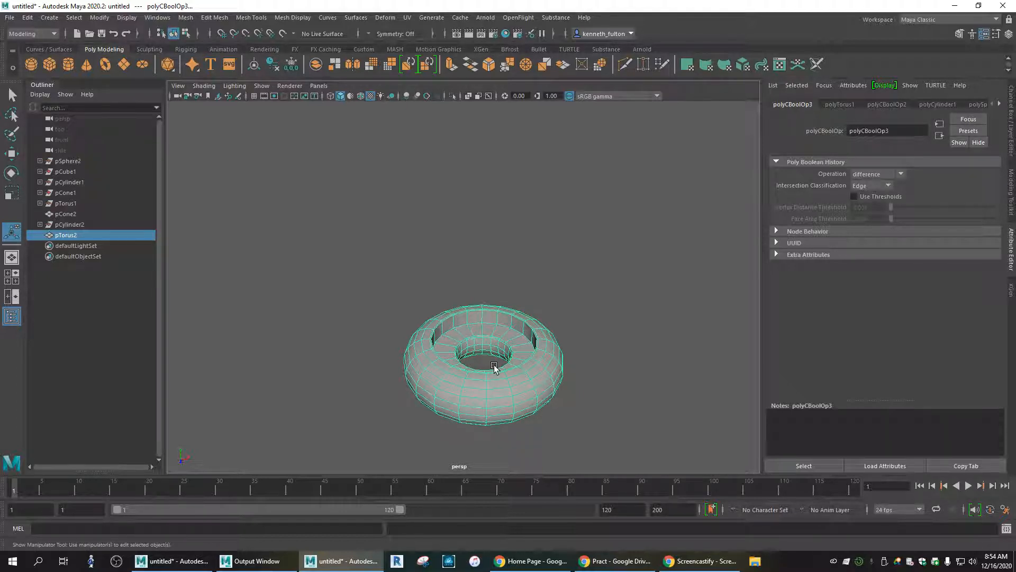
{"action": "key", "text": "ctrl+z"}
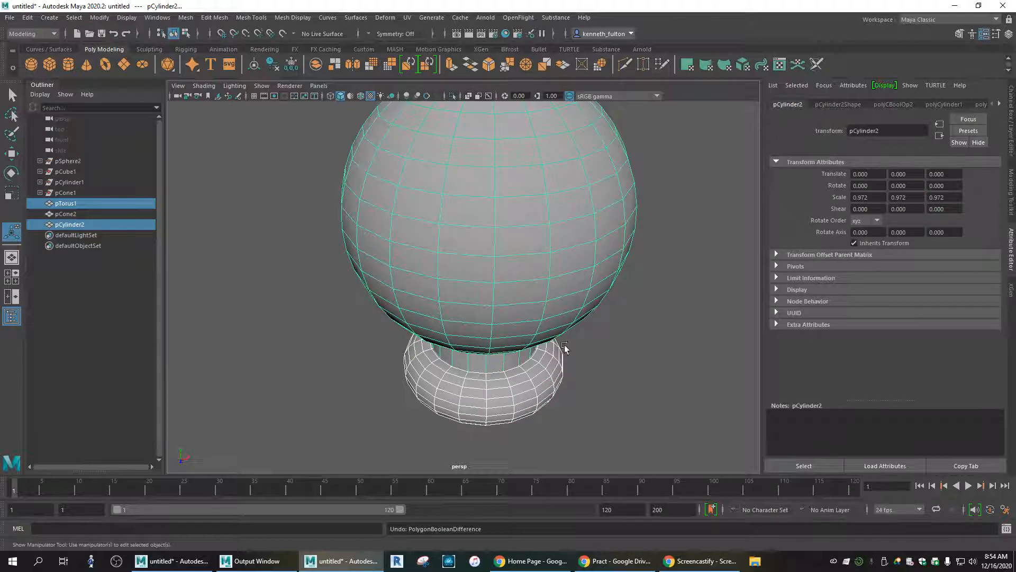
{"action": "left_click", "coordinate": [562, 310]}
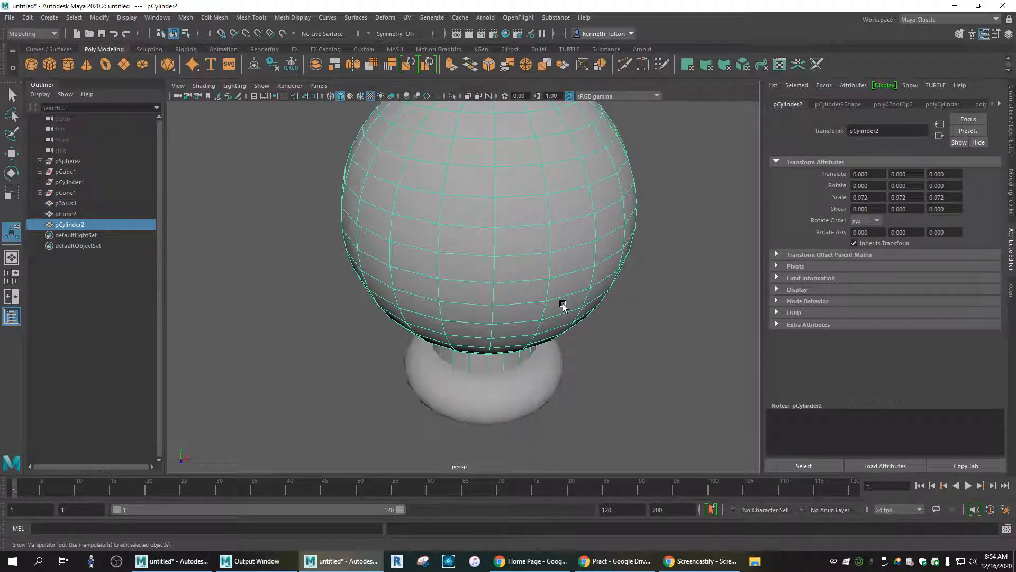
- Add the torus to the selection, subtract it from the merged sphere and cylinder with a Boolean Difference, and inspect the cut base
{"action": "left_click", "coordinate": [527, 390], "text": "shift"}
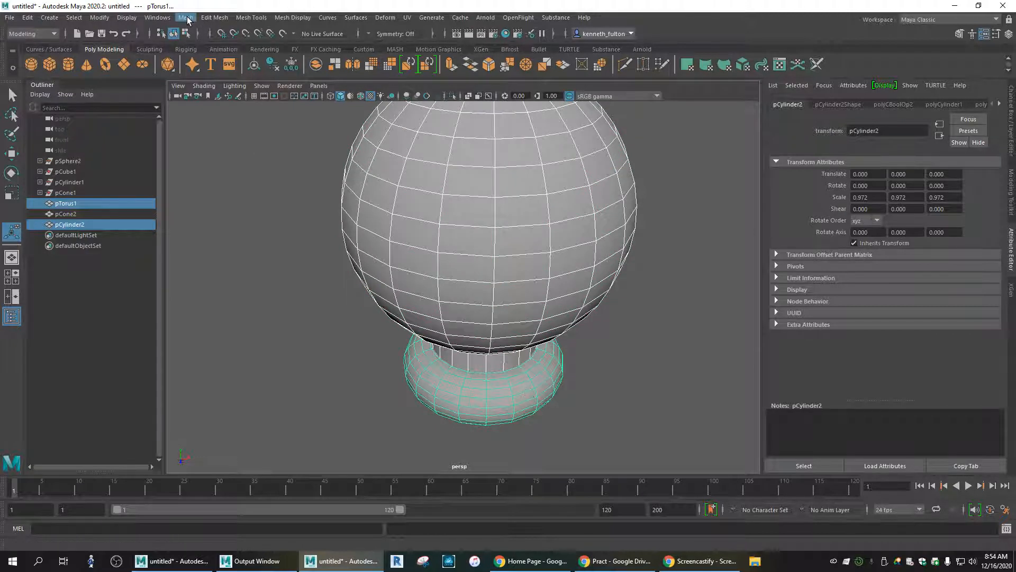
{"action": "left_click", "coordinate": [186, 18]}
{"action": "mouse_move", "coordinate": [202, 45]}
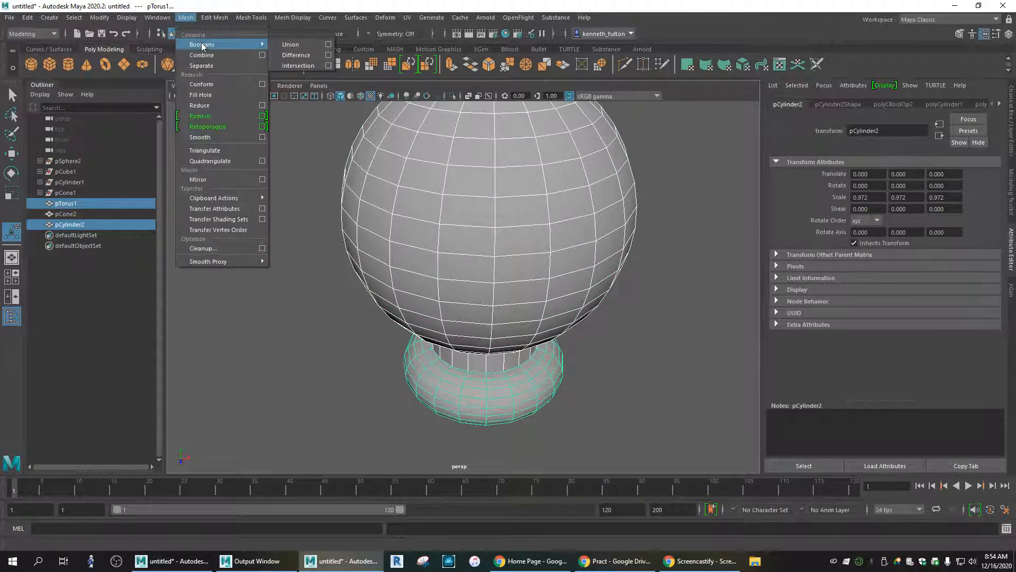
{"action": "left_click", "coordinate": [311, 55]}
{"action": "left_click_drag", "start_coordinate": [490, 267], "coordinate": [501, 222], "text": "alt"}
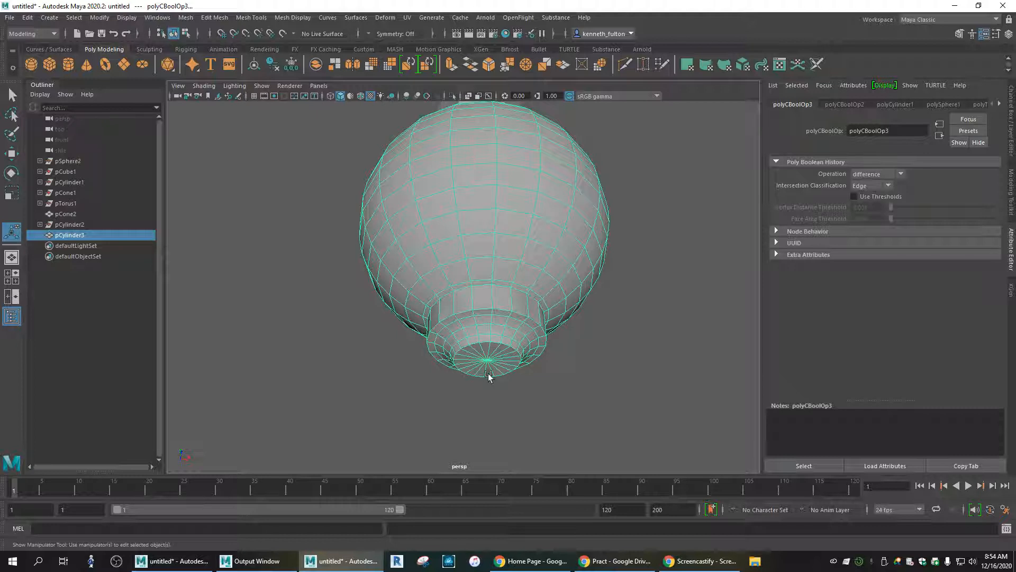
{"action": "left_click_drag", "start_coordinate": [550, 264], "coordinate": [541, 287], "text": "alt"}
{"action": "scroll", "coordinate": [480, 299], "scroll_direction": "down", "scroll_amount": 5}
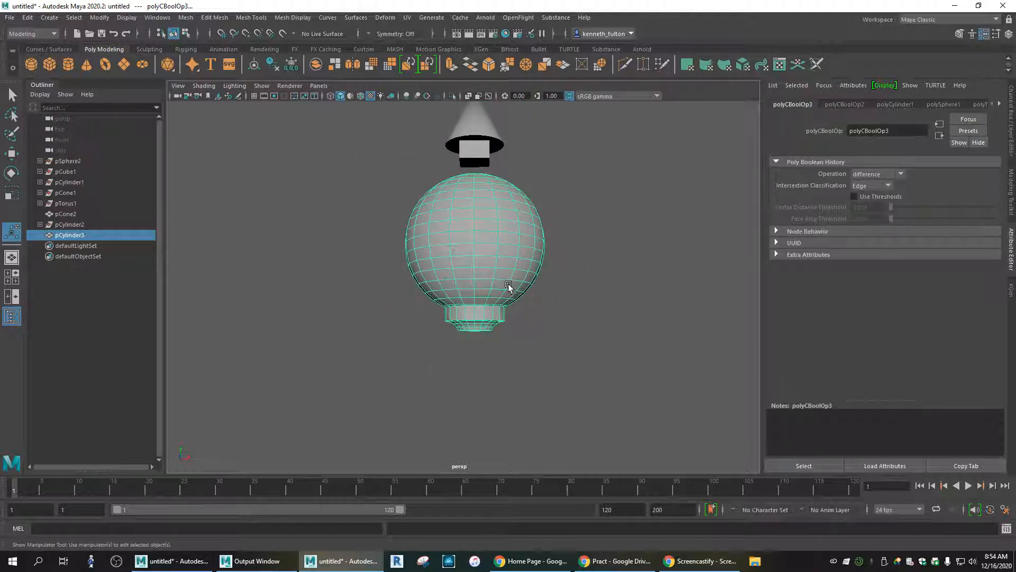
{"action": "left_click_drag", "start_coordinate": [472, 263], "coordinate": [477, 271], "text": "alt"}
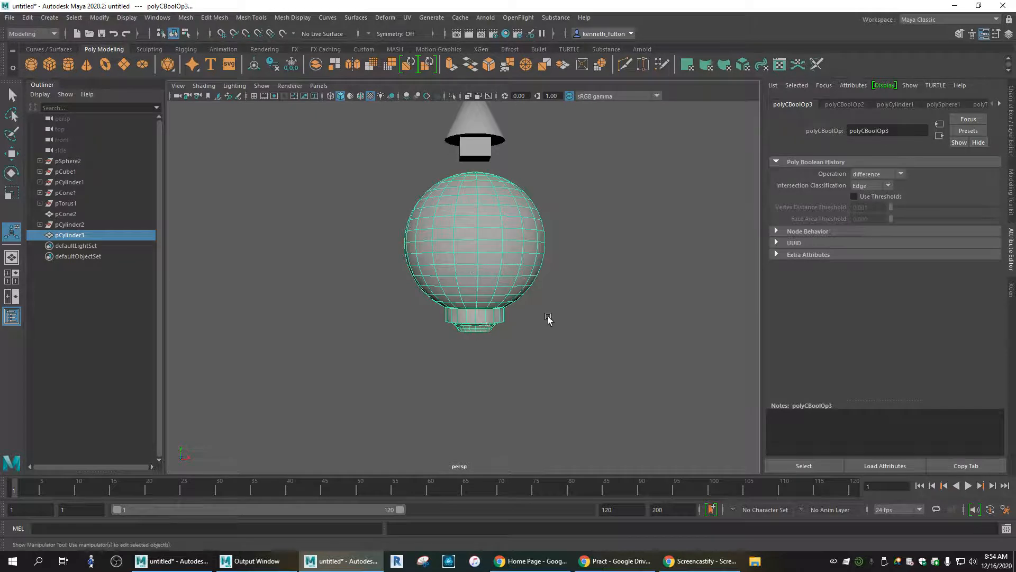
- Select the merged cone and cube and move it down onto the sphere, to a Y translation of about -0.776
{"action": "left_click", "coordinate": [569, 320]}
{"action": "left_click", "coordinate": [460, 242]}
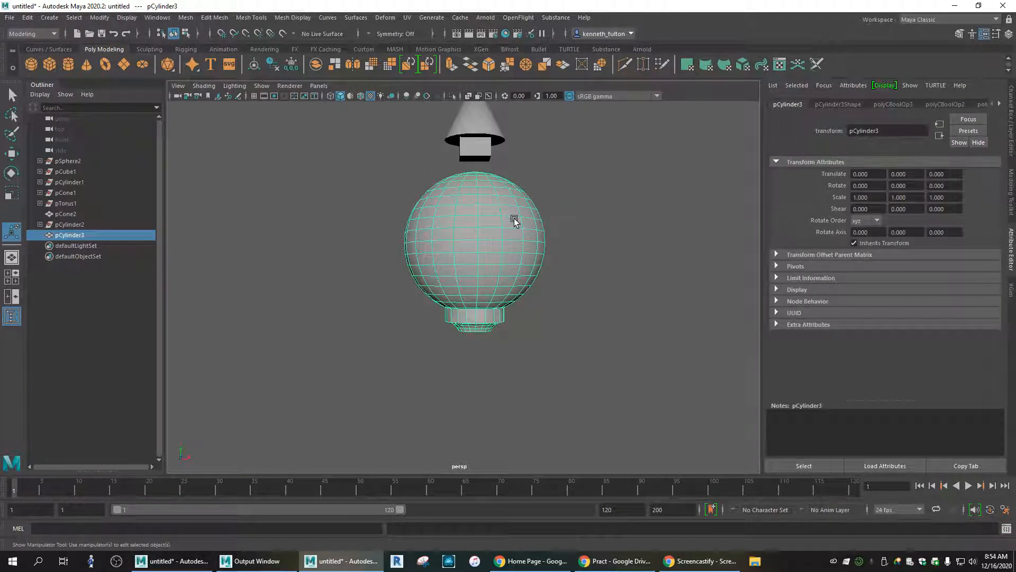
{"action": "left_click", "coordinate": [475, 121]}
{"action": "left_click", "coordinate": [466, 196]}
{"action": "left_click", "coordinate": [481, 131]}
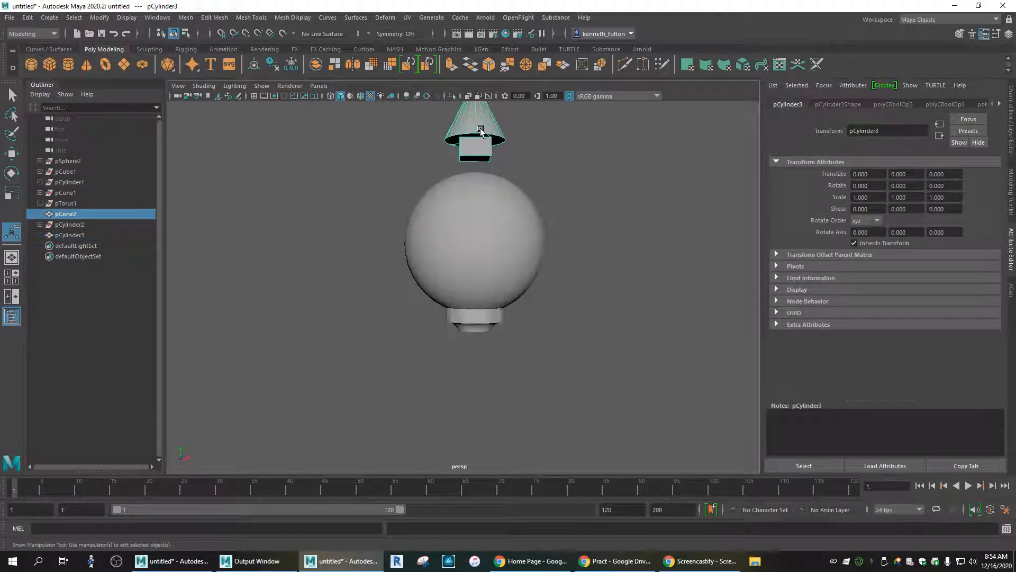
{"action": "key", "text": "w"}
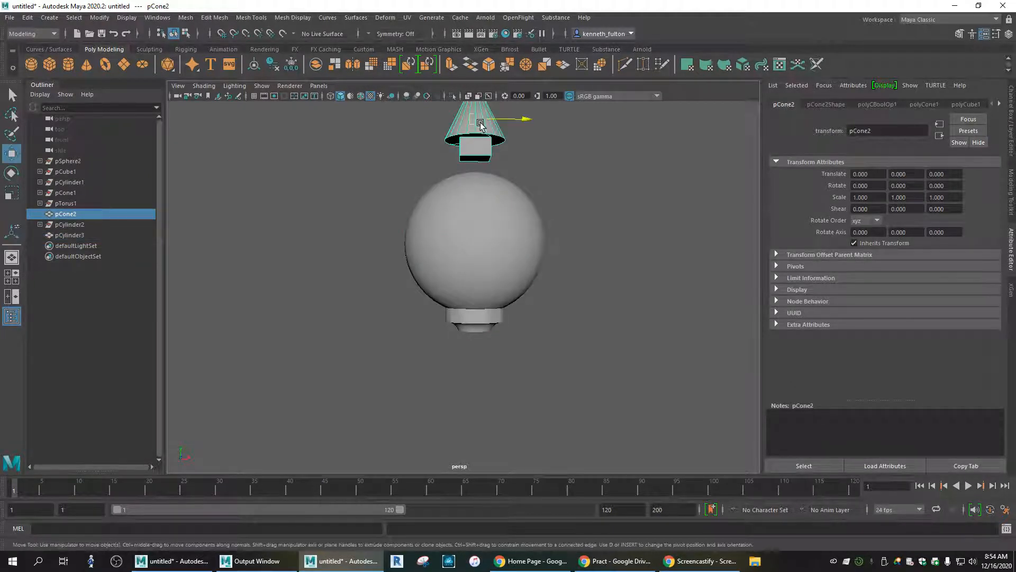
{"action": "left_click_drag", "start_coordinate": [475, 109], "coordinate": [476, 288]}
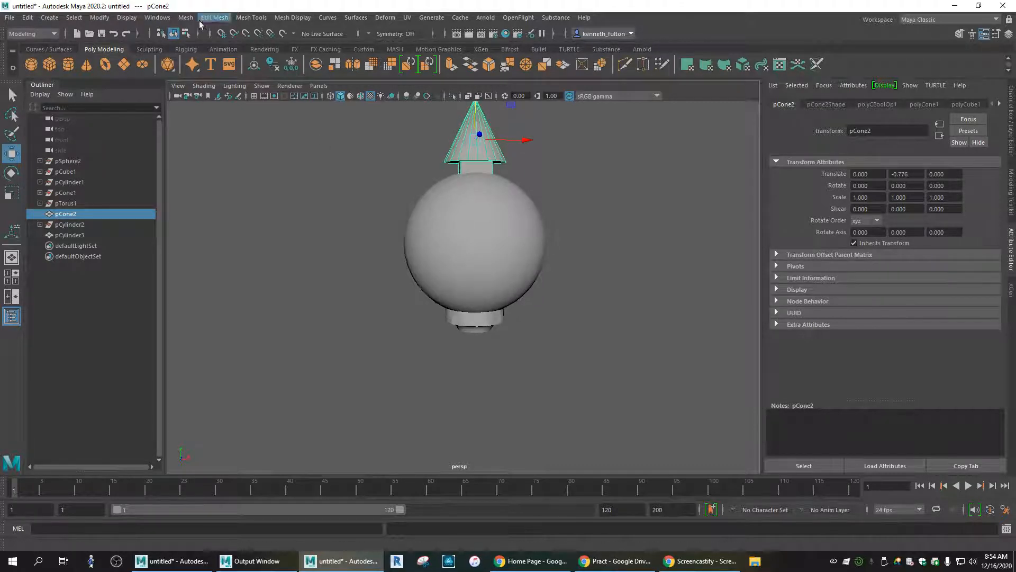
- Try a Boolean Union with only the merged cone and cube selected
{"action": "left_click", "coordinate": [187, 18]}
{"action": "mouse_move", "coordinate": [203, 46]}
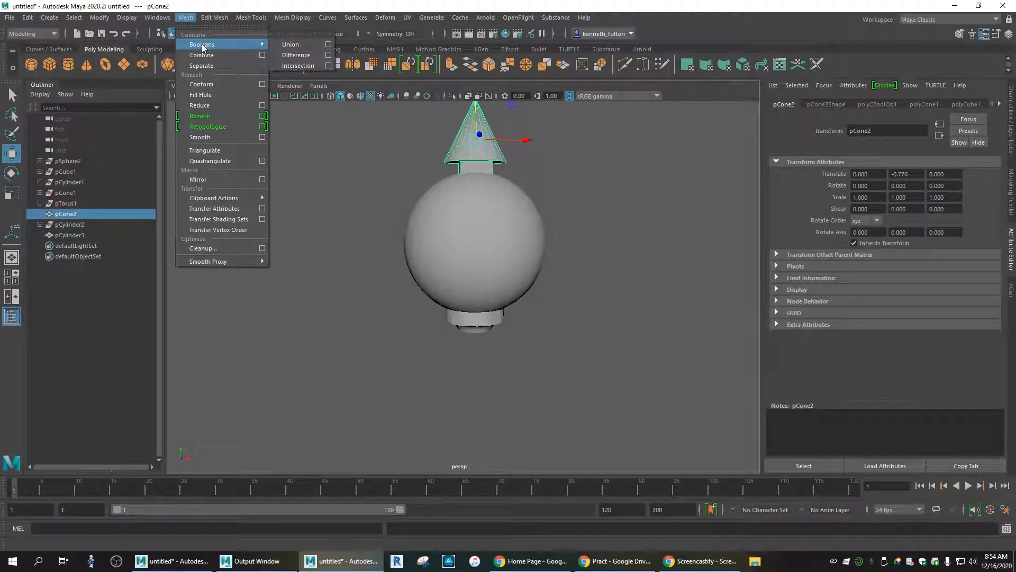
{"action": "left_click", "coordinate": [298, 46]}
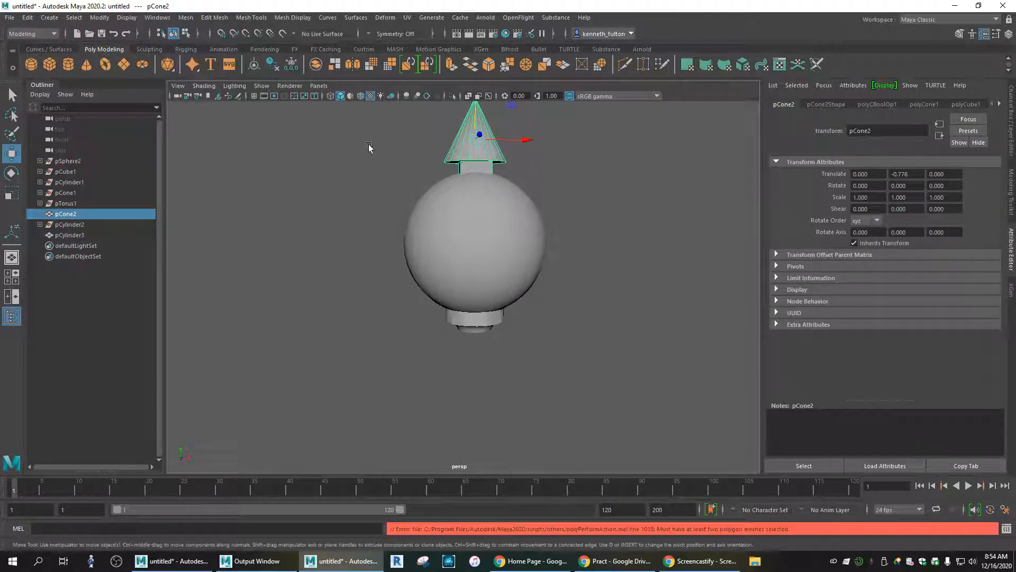
- Add the cut sphere body to the selected cone and cube, merge them with a Boolean Union, and select the merged object
{"action": "left_click", "coordinate": [503, 242], "text": "shift"}
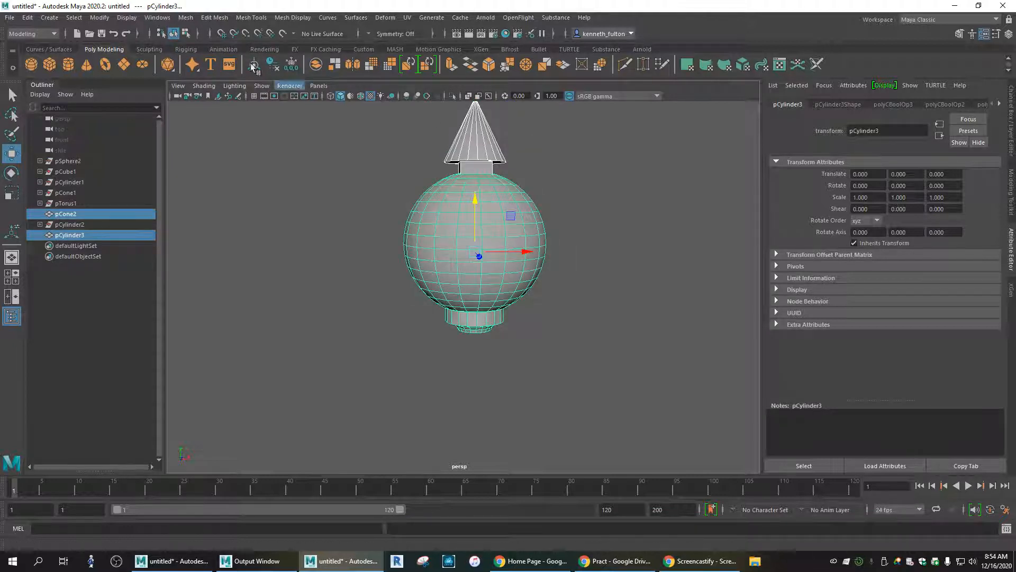
{"action": "left_click", "coordinate": [186, 18]}
{"action": "mouse_move", "coordinate": [203, 44]}
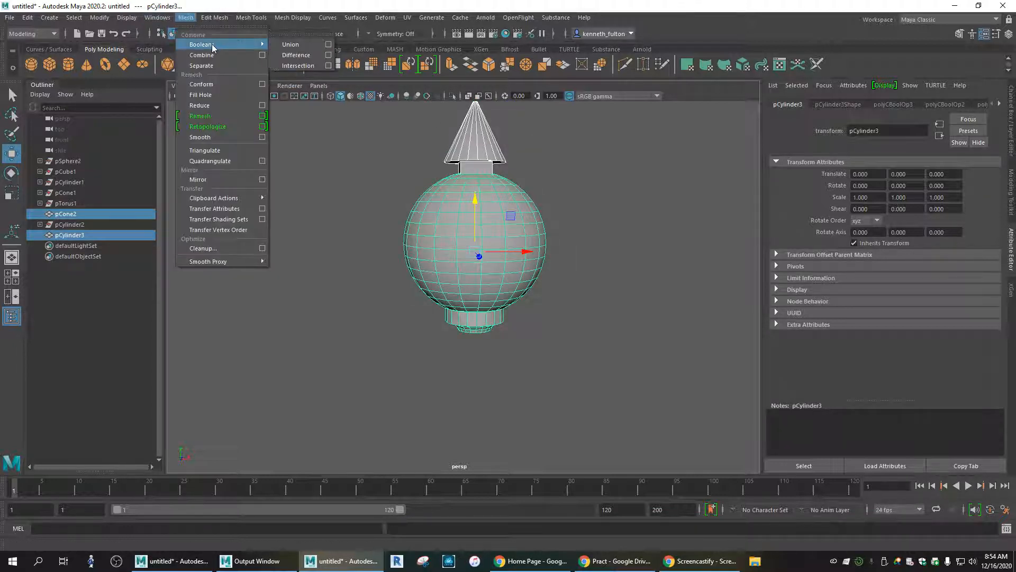
{"action": "left_click", "coordinate": [290, 45]}
{"action": "left_click", "coordinate": [563, 265]}
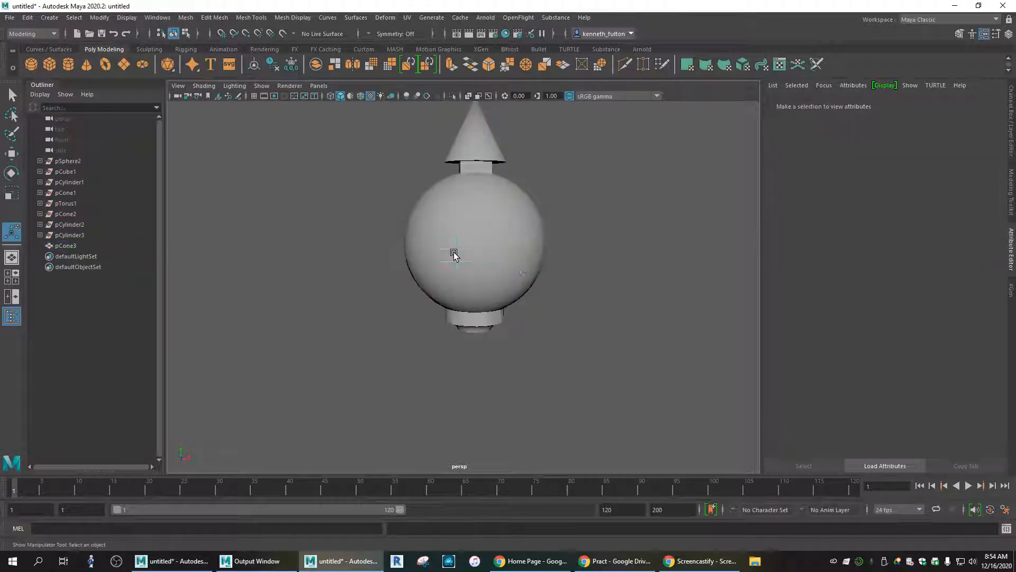
{"action": "left_click", "coordinate": [453, 255]}
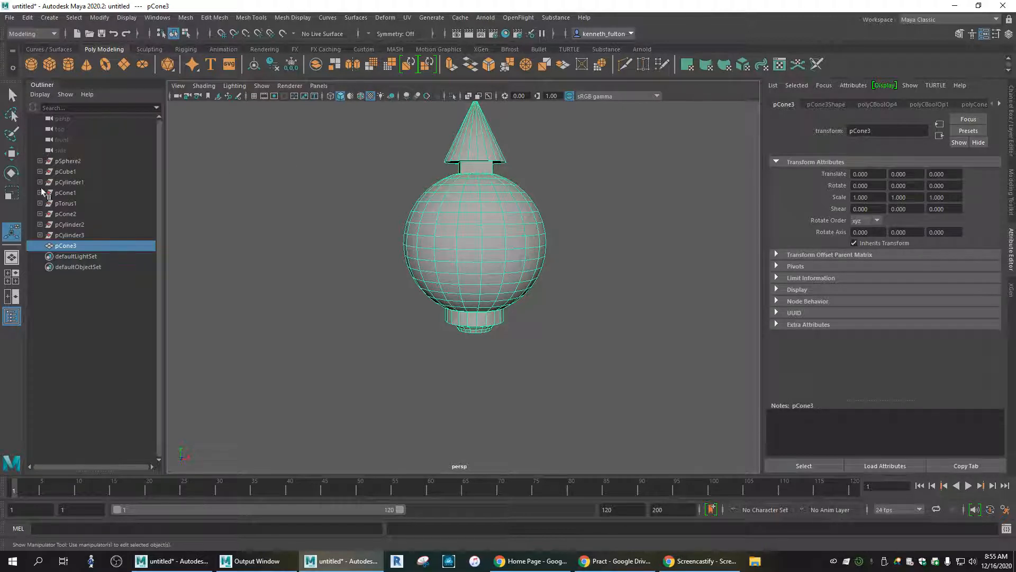
- Try moving the original node pCylinder2 along X, undo the move, and select the merged ornament again
{"action": "left_click", "coordinate": [66, 225]}
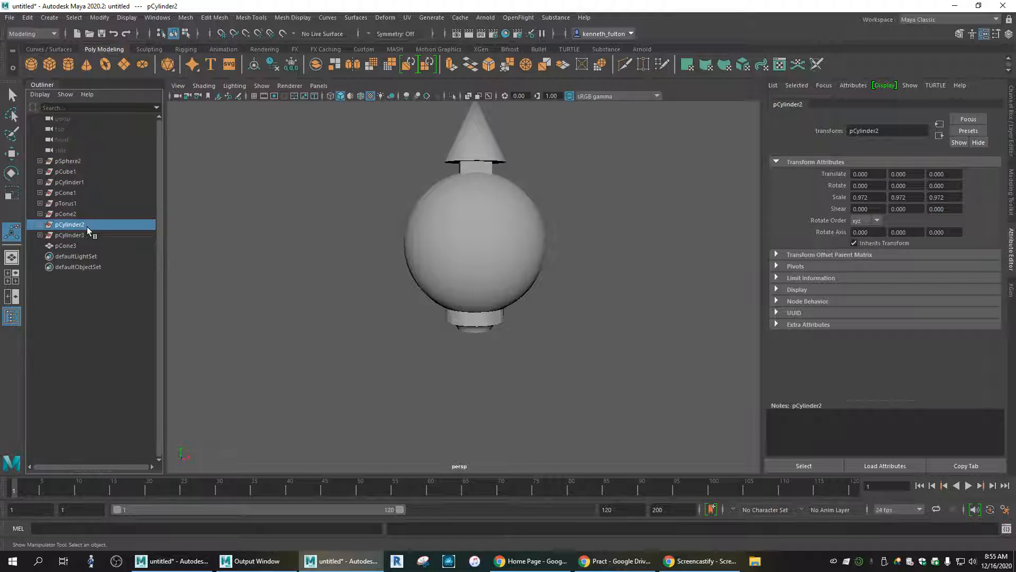
{"action": "key", "text": "w"}
{"action": "left_click_drag", "start_coordinate": [486, 249], "coordinate": [517, 254]}
{"action": "key", "text": "ctrl+z"}
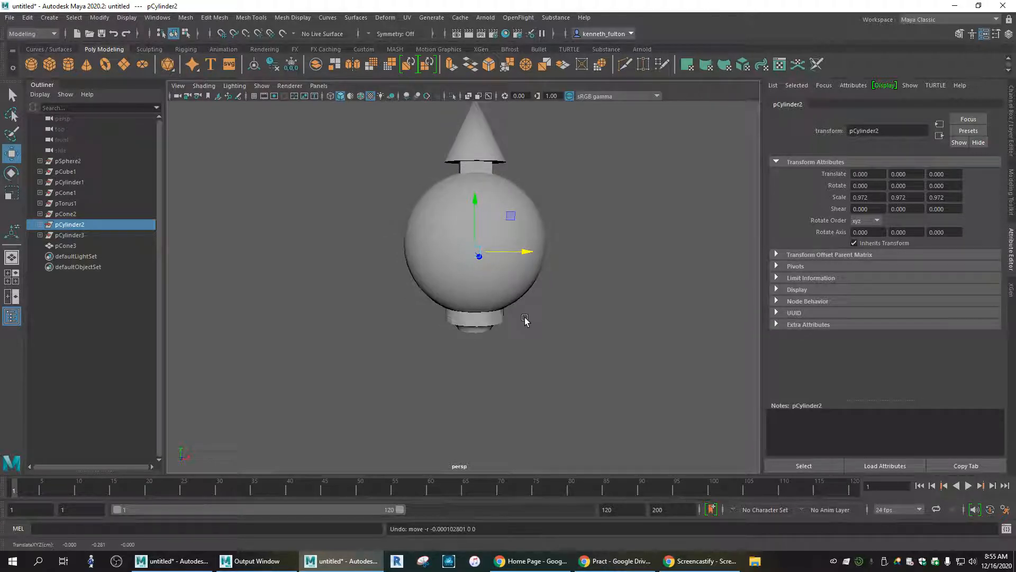
{"action": "left_click", "coordinate": [481, 153]}
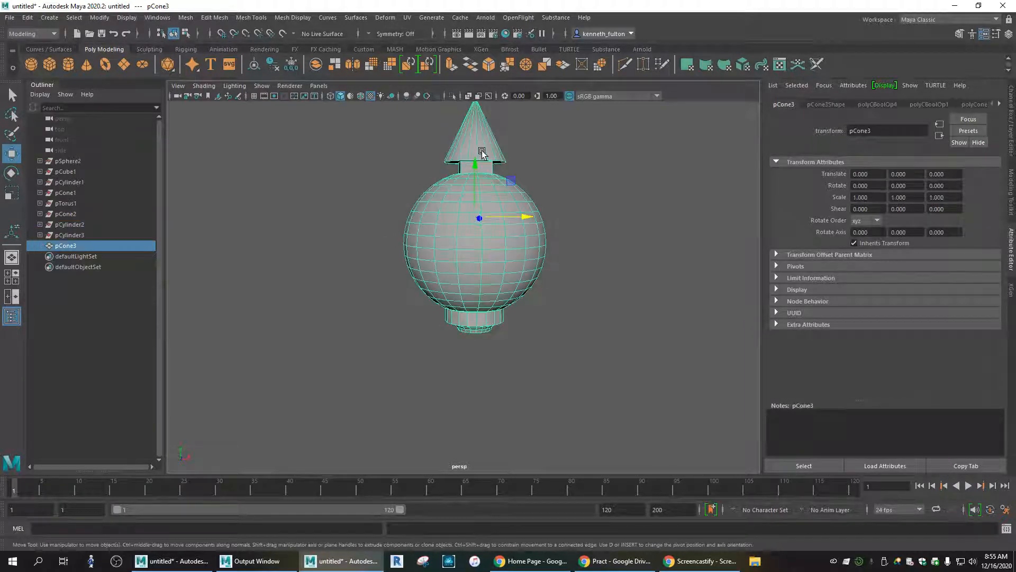
- Try moving the original nodes pCone1 by about -0.133 and pCone2 by about -0.153 along X, undoing each move
{"action": "left_click", "coordinate": [68, 191]}
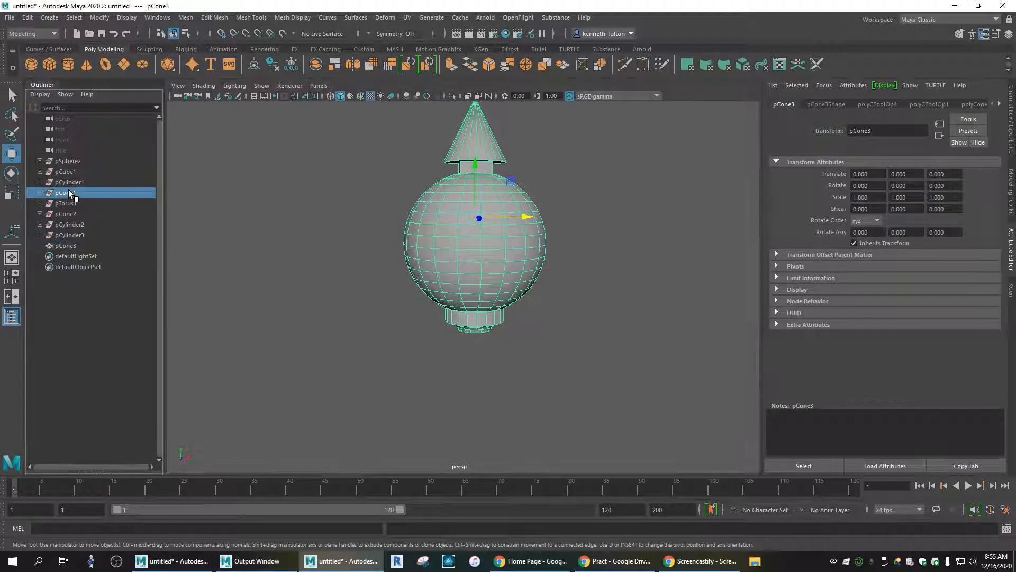
{"action": "left_click_drag", "start_coordinate": [521, 110], "coordinate": [517, 110]}
{"action": "key", "text": "ctrl+z"}
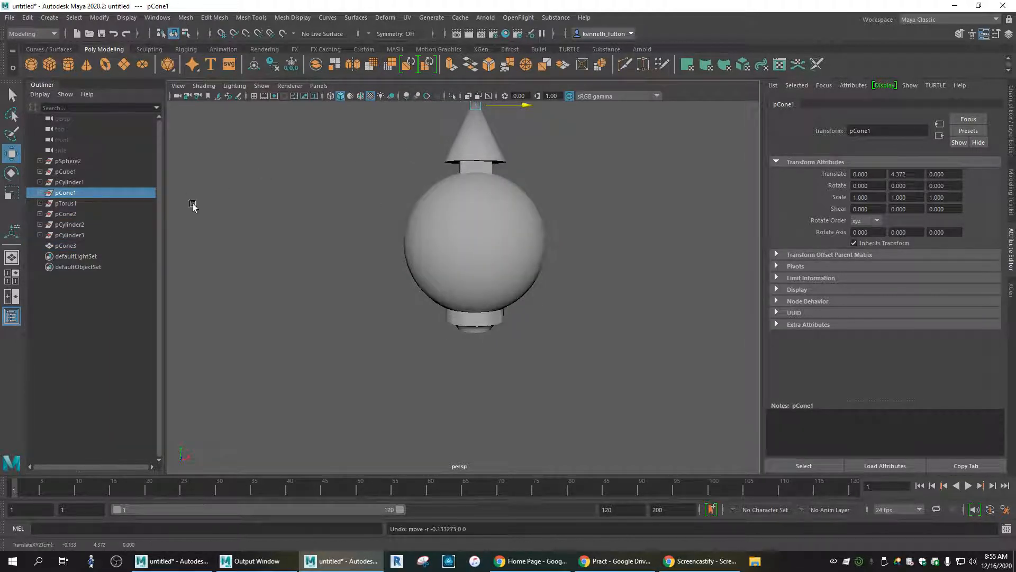
{"action": "left_click", "coordinate": [74, 211]}
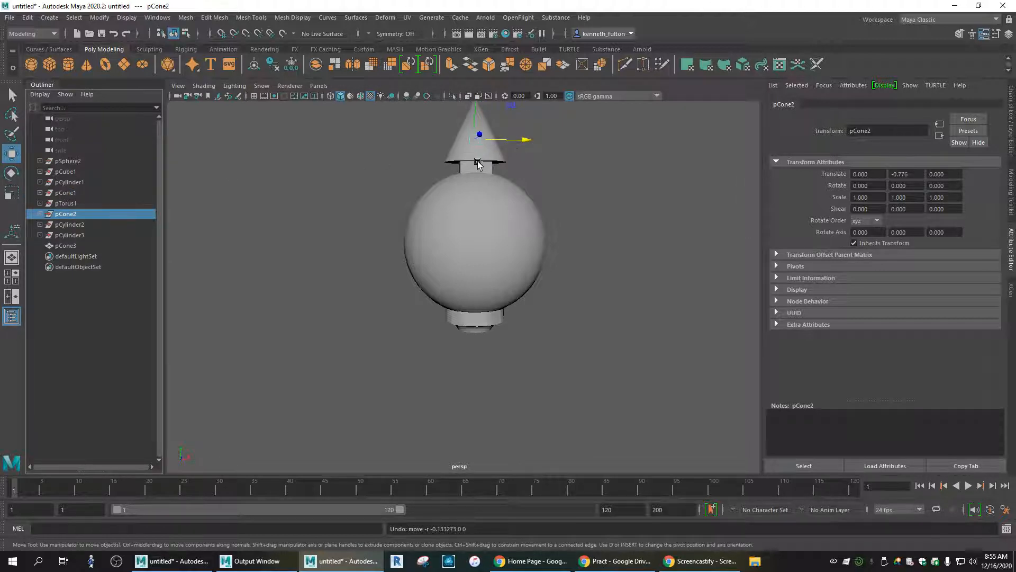
{"action": "mouse_move", "coordinate": [524, 140]}
{"action": "left_mouse_down"}
{"action": "mouse_move", "coordinate": [494, 141]}
{"action": "mouse_move", "coordinate": [529, 141]}
{"action": "mouse_move", "coordinate": [521, 148]}
{"action": "left_mouse_up"}
{"action": "key", "text": "ctrl+z"}
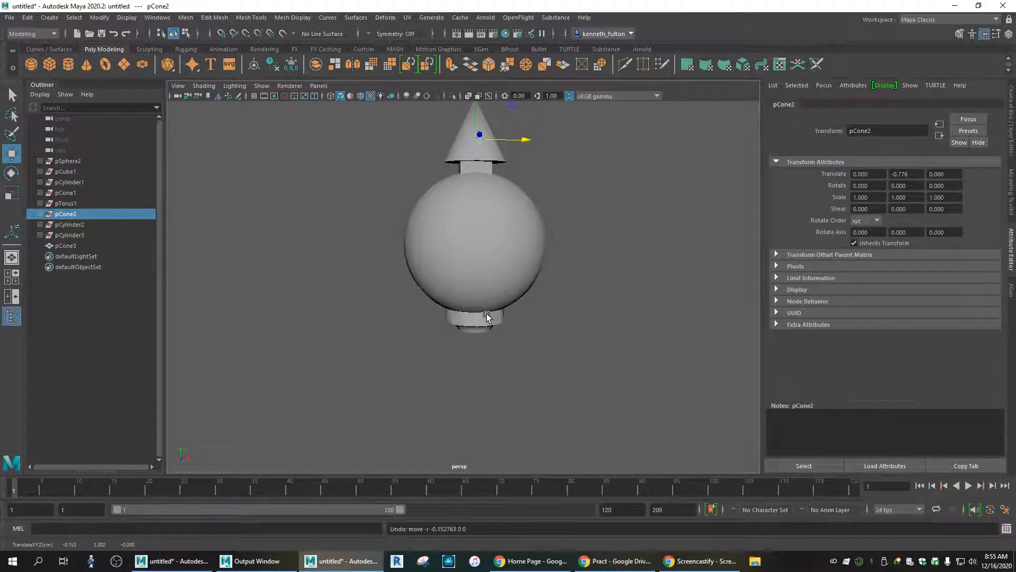
- Try rotating the merged ornament about -5.45 degrees around X, undo the rotation, and clear the selection
{"action": "left_click", "coordinate": [471, 268]}
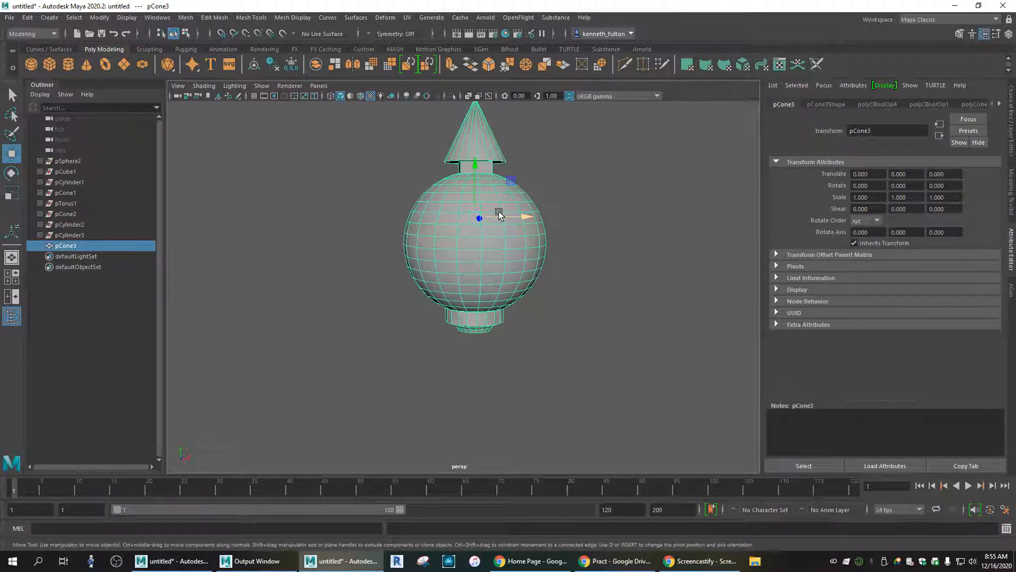
{"action": "key", "text": "e"}
{"action": "mouse_move", "coordinate": [476, 194]}
{"action": "left_mouse_down"}
{"action": "mouse_move", "coordinate": [474, 208]}
{"action": "mouse_move", "coordinate": [480, 174]}
{"action": "mouse_move", "coordinate": [478, 186]}
{"action": "left_mouse_up"}
{"action": "key", "text": "ctrl+z"}
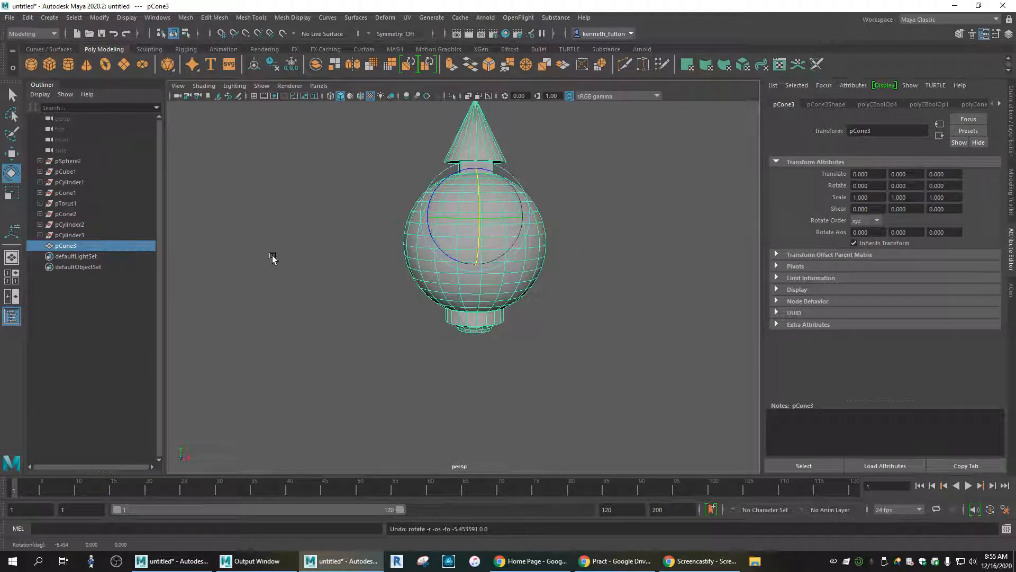
{"action": "left_click", "coordinate": [272, 257]}
- Create a polygon cube at the sphere's centre and scale it uniformly to about 3.56
{"action": "middle_click_drag", "start_coordinate": [577, 247], "coordinate": [545, 287], "text": "alt"}
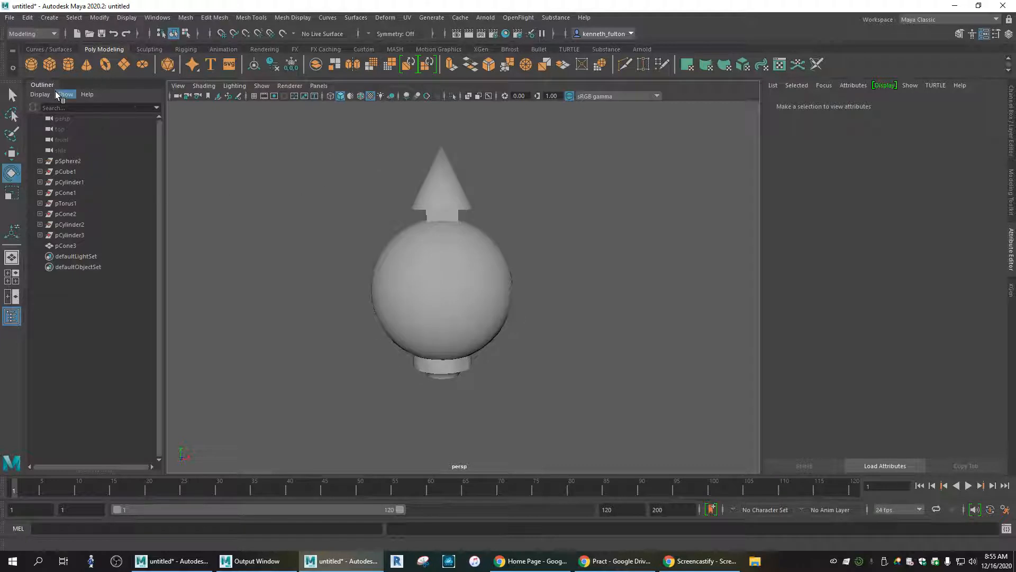
{"action": "left_click", "coordinate": [51, 64]}
{"action": "key", "text": "r"}
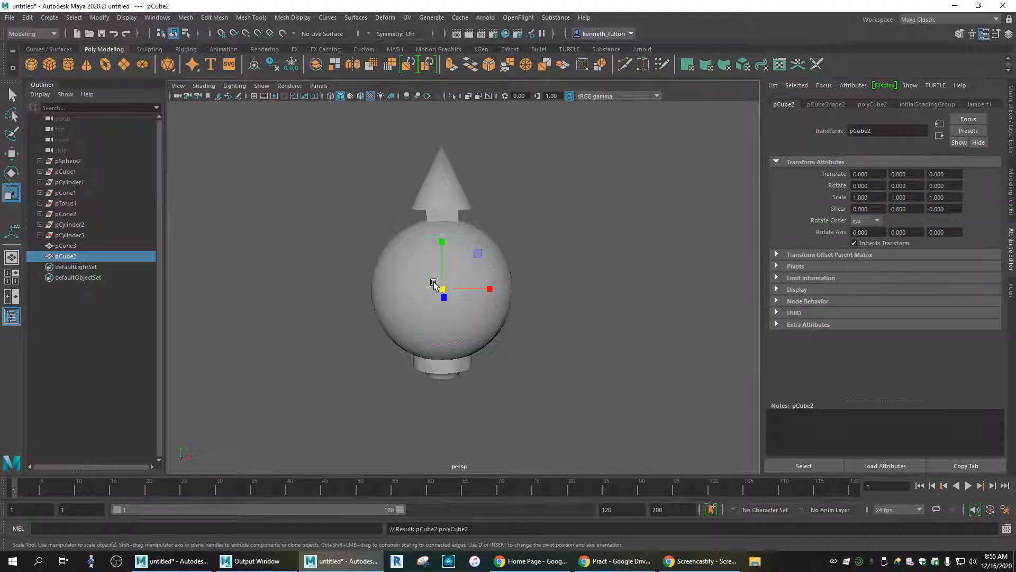
{"action": "left_click_drag", "start_coordinate": [442, 289], "coordinate": [510, 274]}
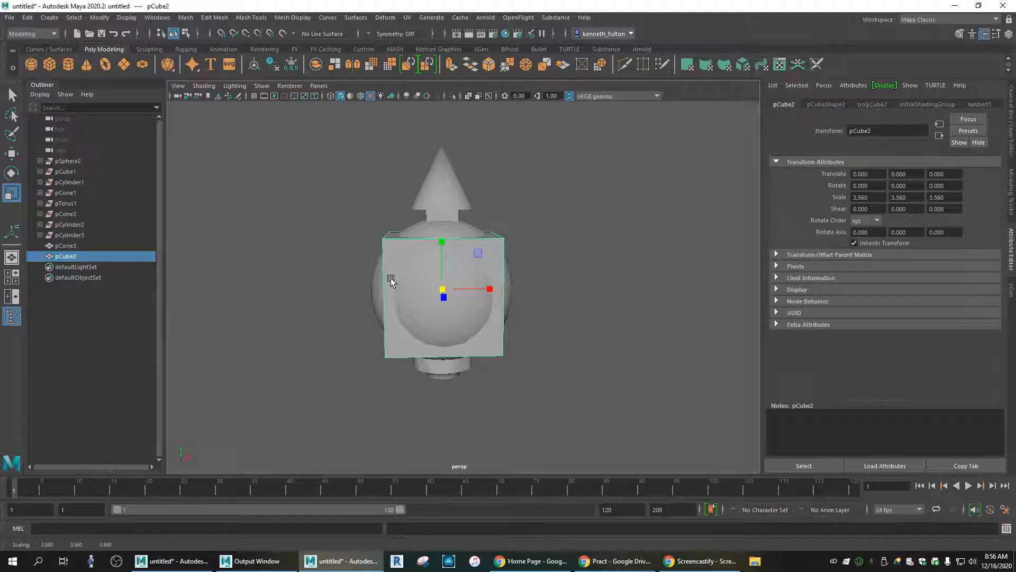
- Apply a Boolean Intersection to the cube and the merged ornament, inspect the resulting shape, and undo the operation
{"action": "left_click", "coordinate": [442, 205], "text": "shift"}
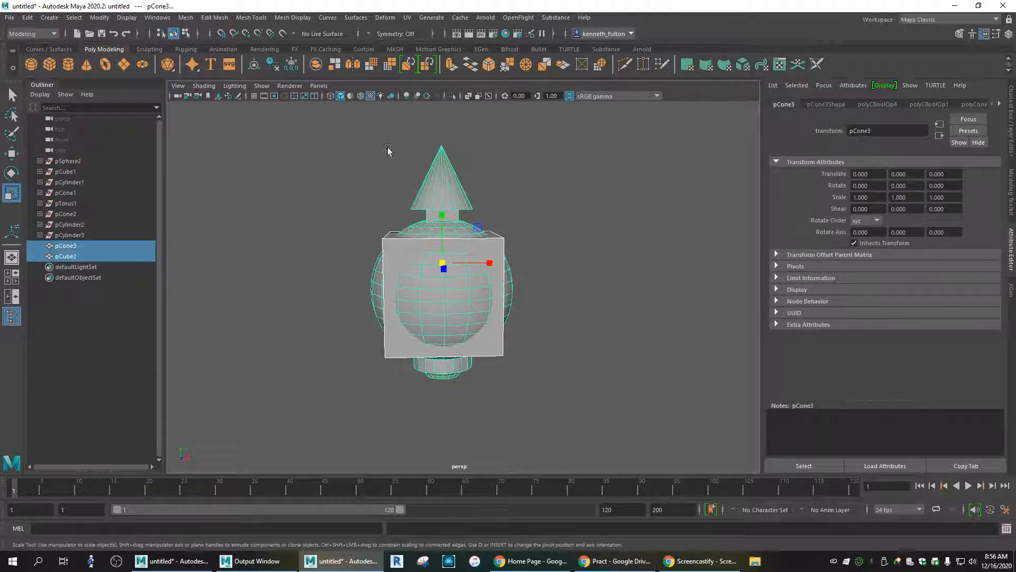
{"action": "left_click", "coordinate": [185, 19]}
{"action": "mouse_move", "coordinate": [202, 45]}
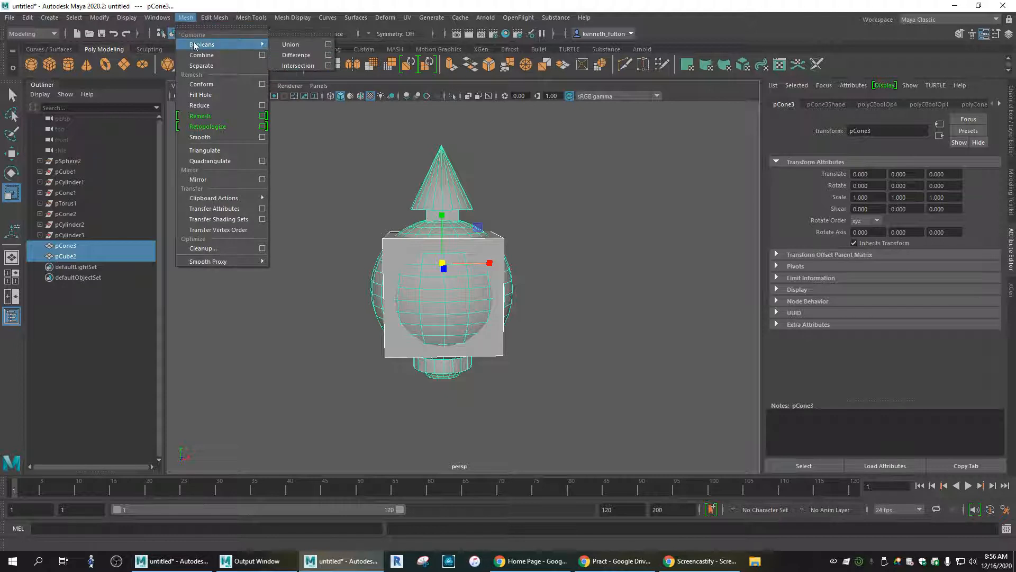
{"action": "left_click", "coordinate": [304, 66]}
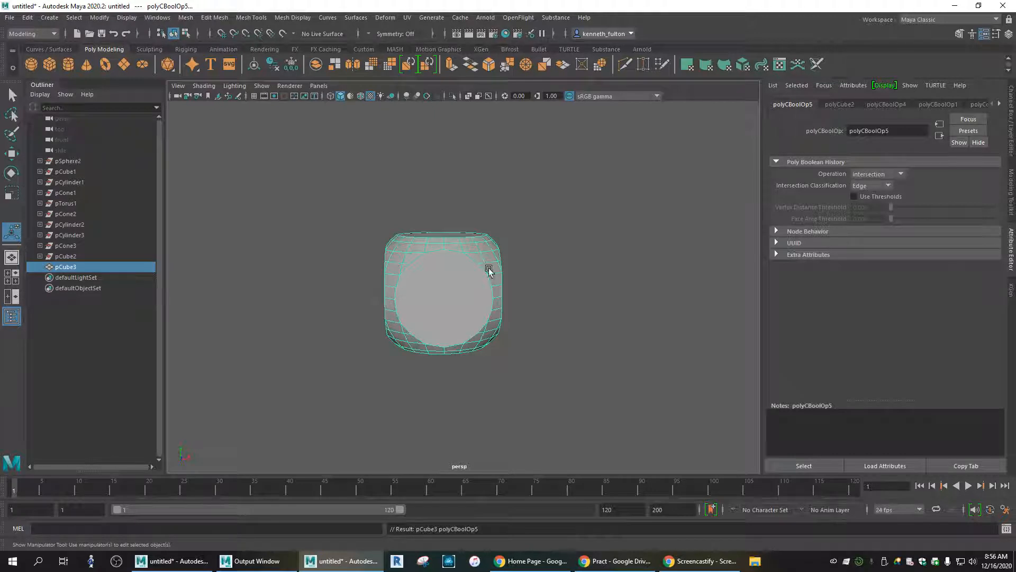
{"action": "mouse_move", "coordinate": [481, 279]}
{"action": "left_mouse_down", "text": "alt"}
{"action": "mouse_move", "coordinate": [374, 243]}
{"action": "mouse_move", "coordinate": [385, 192]}
{"action": "mouse_move", "coordinate": [458, 214]}
{"action": "mouse_move", "coordinate": [460, 281]}
{"action": "mouse_move", "coordinate": [556, 304]}
{"action": "mouse_move", "coordinate": [539, 356]}
{"action": "mouse_move", "coordinate": [467, 302]}
{"action": "mouse_move", "coordinate": [464, 258]}
{"action": "mouse_move", "coordinate": [479, 217]}
{"action": "mouse_move", "coordinate": [510, 189]}
{"action": "mouse_move", "coordinate": [477, 173]}
{"action": "mouse_move", "coordinate": [487, 295]}
{"action": "mouse_move", "coordinate": [547, 277]}
{"action": "mouse_move", "coordinate": [570, 286]}
{"action": "mouse_move", "coordinate": [498, 358]}
{"action": "mouse_move", "coordinate": [521, 318]}
{"action": "mouse_move", "coordinate": [528, 245]}
{"action": "mouse_move", "coordinate": [498, 288]}
{"action": "left_mouse_up", "text": "alt"}
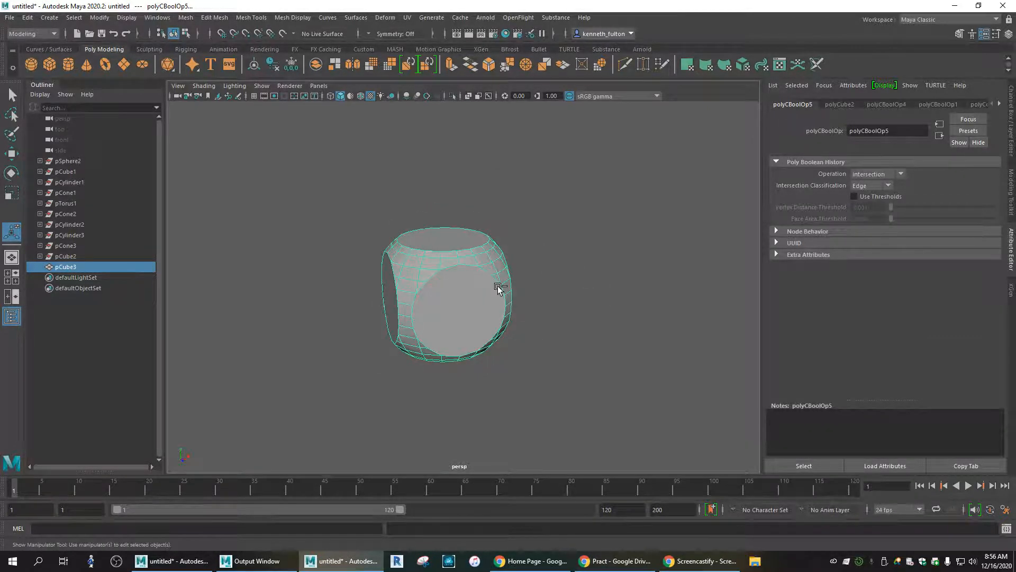
{"action": "key", "text": "ctrl+z"}
- Select the cube first and the merged ornament second, apply a Boolean Intersection, and inspect the resulting shape
{"action": "left_click", "coordinate": [448, 189]}
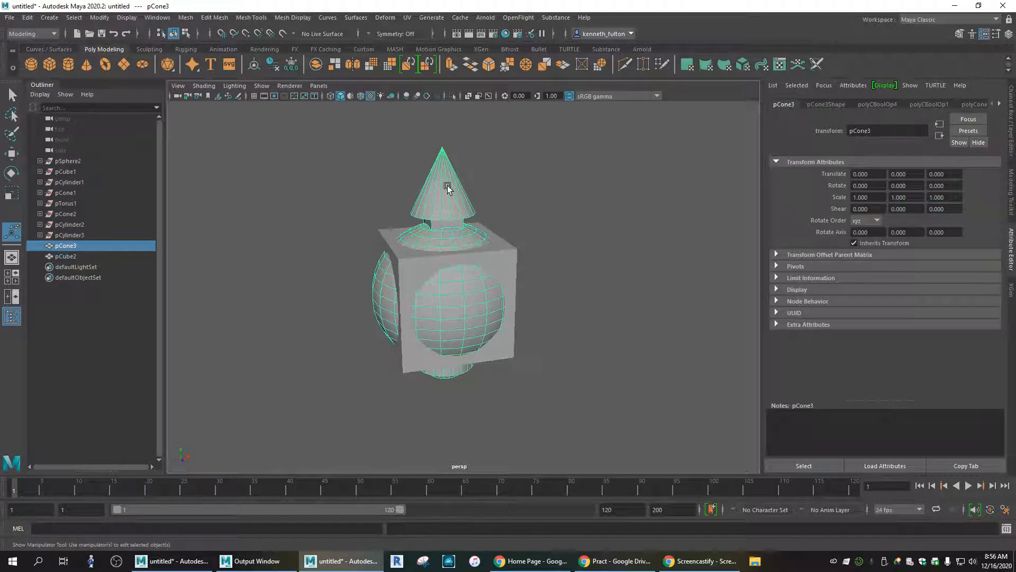
{"action": "left_click", "coordinate": [496, 267]}
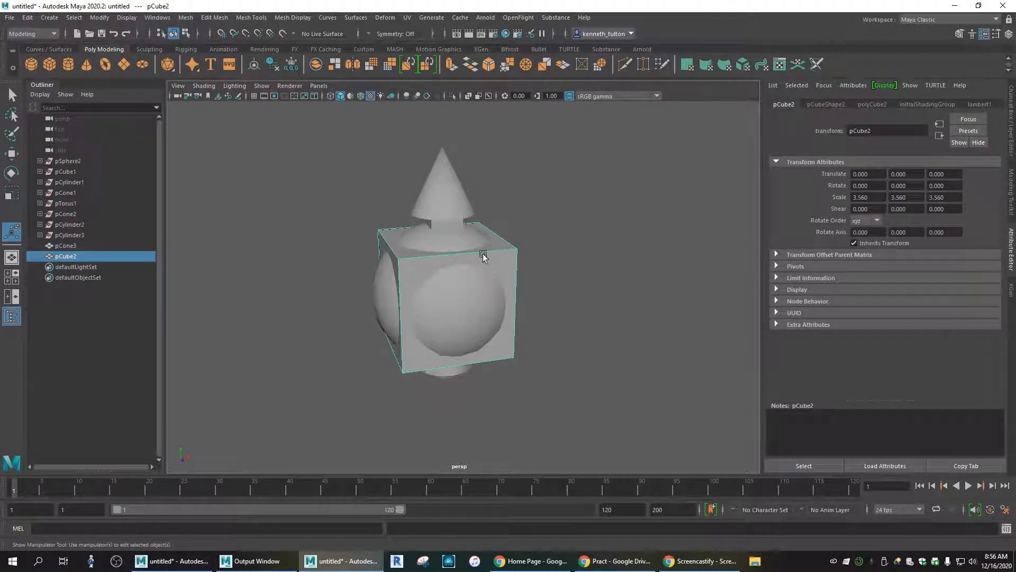
{"action": "left_click", "coordinate": [450, 207], "text": "shift"}
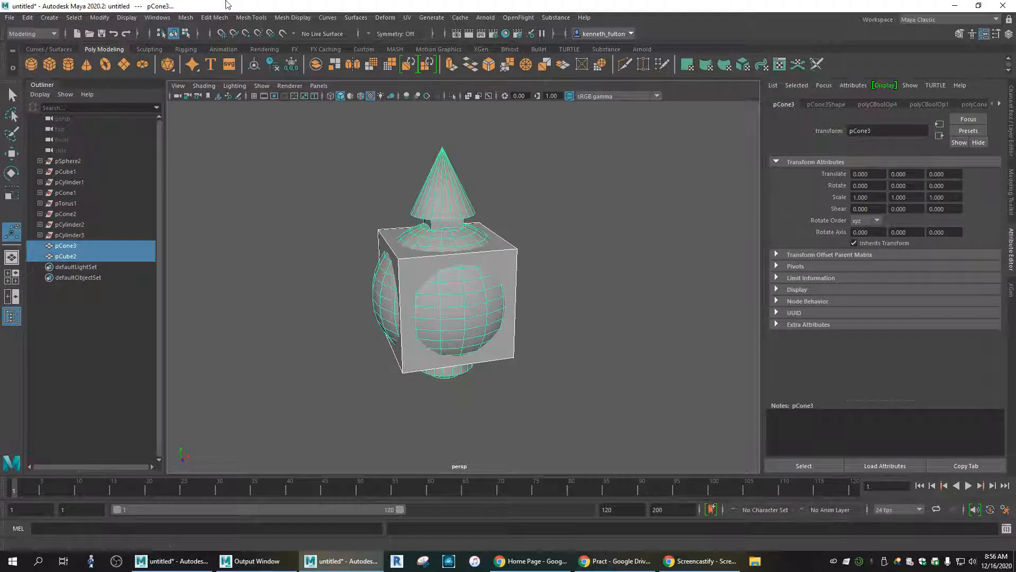
{"action": "left_click", "coordinate": [185, 17]}
{"action": "mouse_move", "coordinate": [195, 44]}
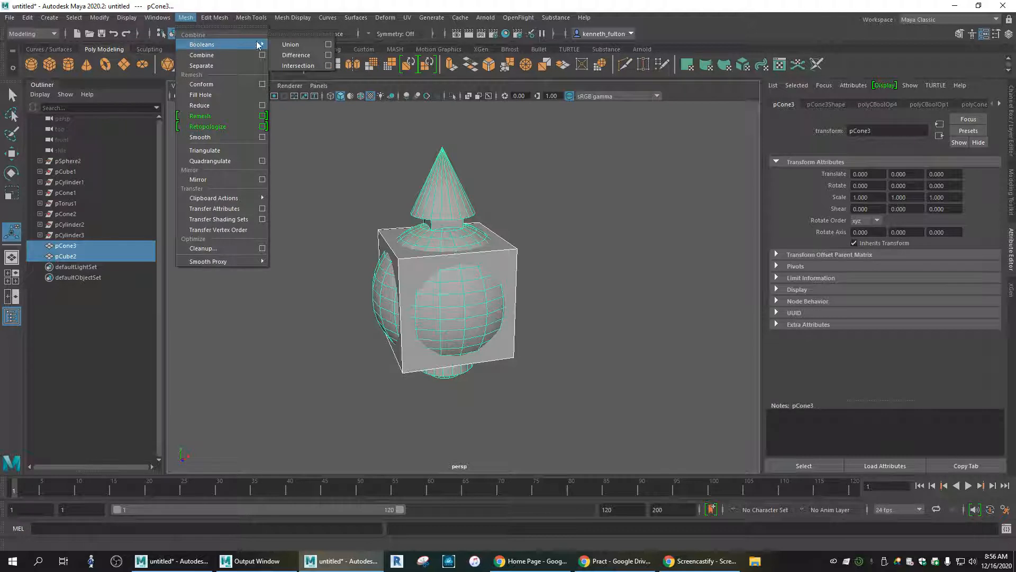
{"action": "left_click", "coordinate": [298, 66]}
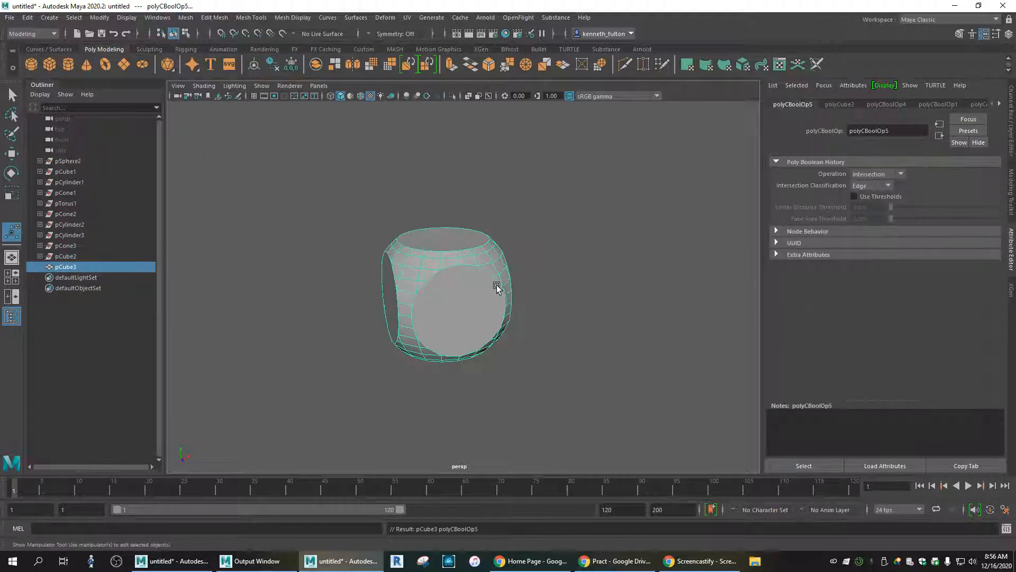
{"action": "left_click", "coordinate": [570, 262]}
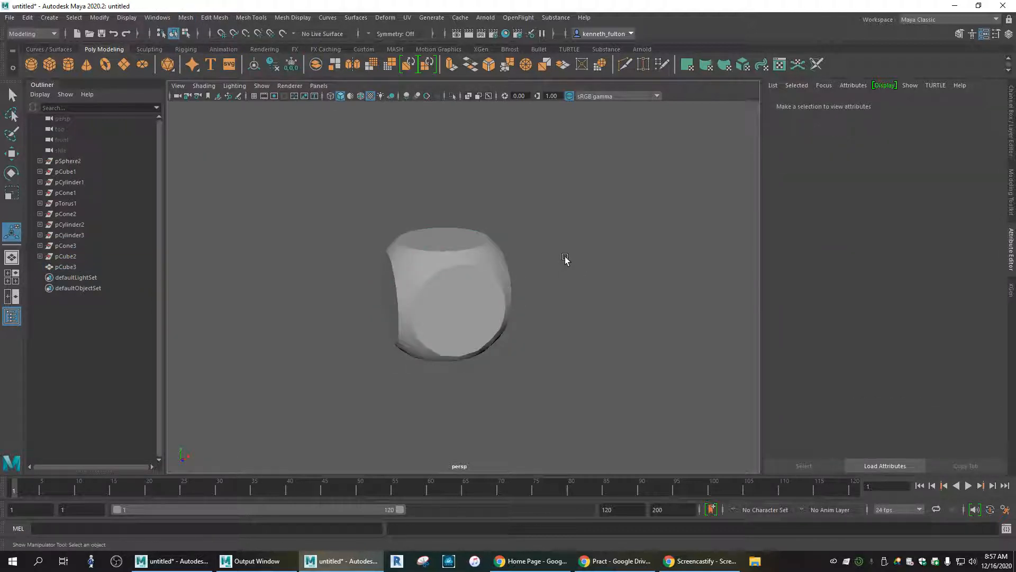
{"action": "left_click", "coordinate": [484, 312]}
{"action": "left_click_drag", "start_coordinate": [488, 304], "coordinate": [447, 298], "text": "alt"}
{"action": "key", "text": "ctrl+z"}
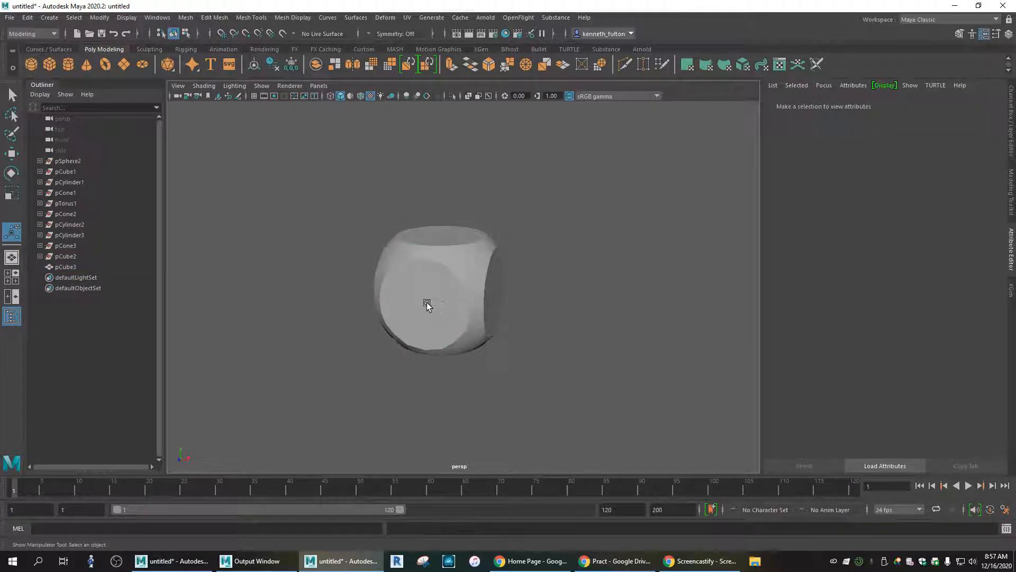
- Create a polygon cone and move it down to about -1.596 on Y so its base protrudes below the intersected shape
{"action": "left_click", "coordinate": [434, 303]}
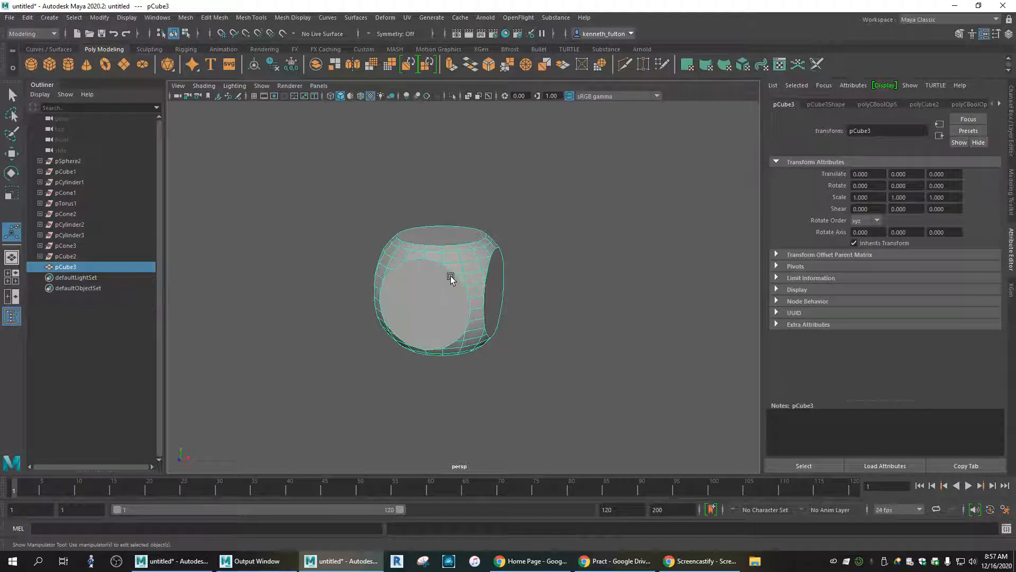
{"action": "left_click", "coordinate": [87, 64]}
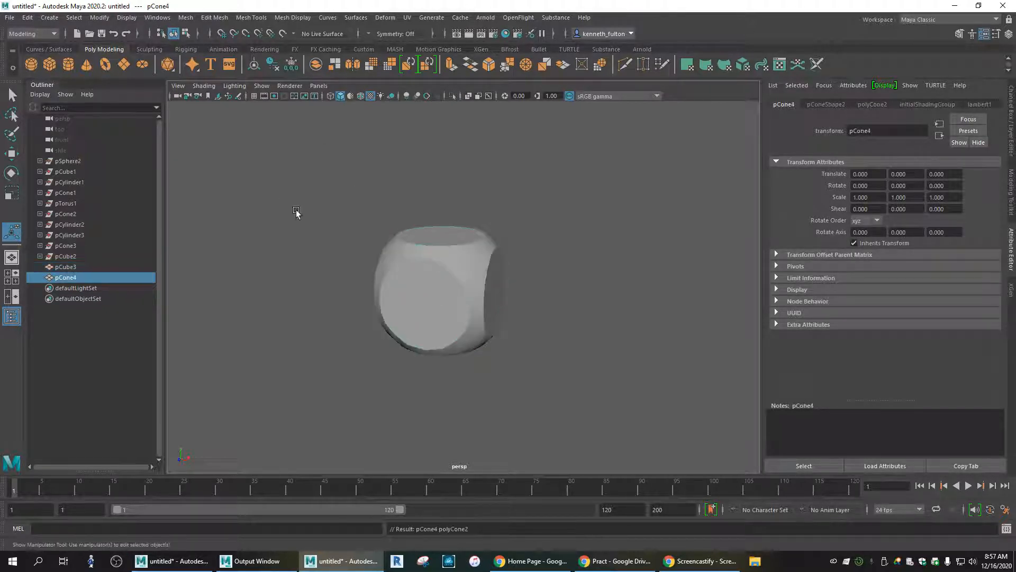
{"action": "key", "text": "w"}
{"action": "left_click_drag", "start_coordinate": [444, 244], "coordinate": [446, 286]}
- Subtract the cone from the underside of the intersected shape with a Boolean Difference and inspect the result
{"action": "left_click_drag", "start_coordinate": [522, 334], "coordinate": [499, 301], "text": "alt"}
{"action": "left_click", "coordinate": [479, 286]}
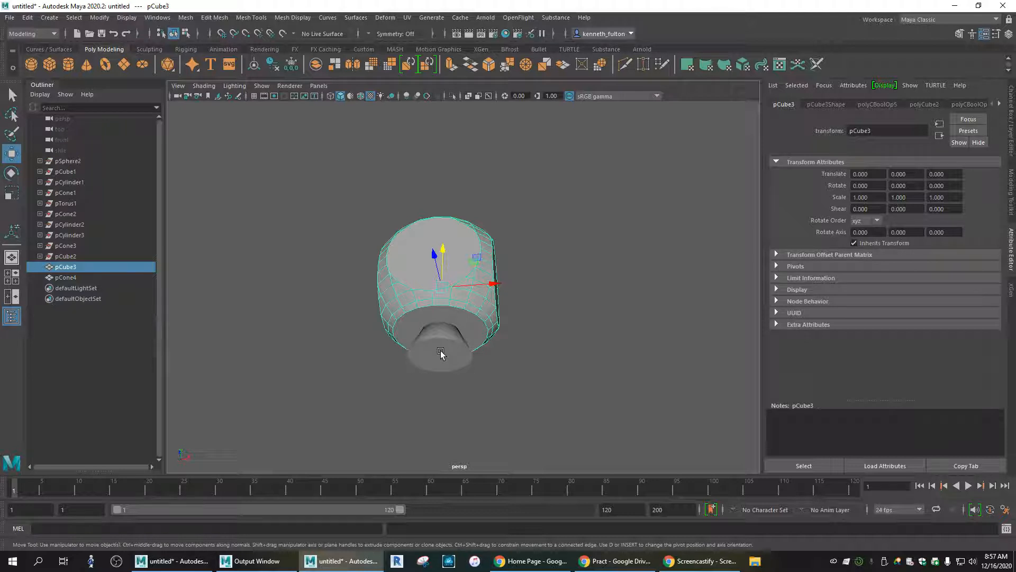
{"action": "left_click", "coordinate": [441, 353], "text": "shift"}
{"action": "left_click", "coordinate": [187, 18]}
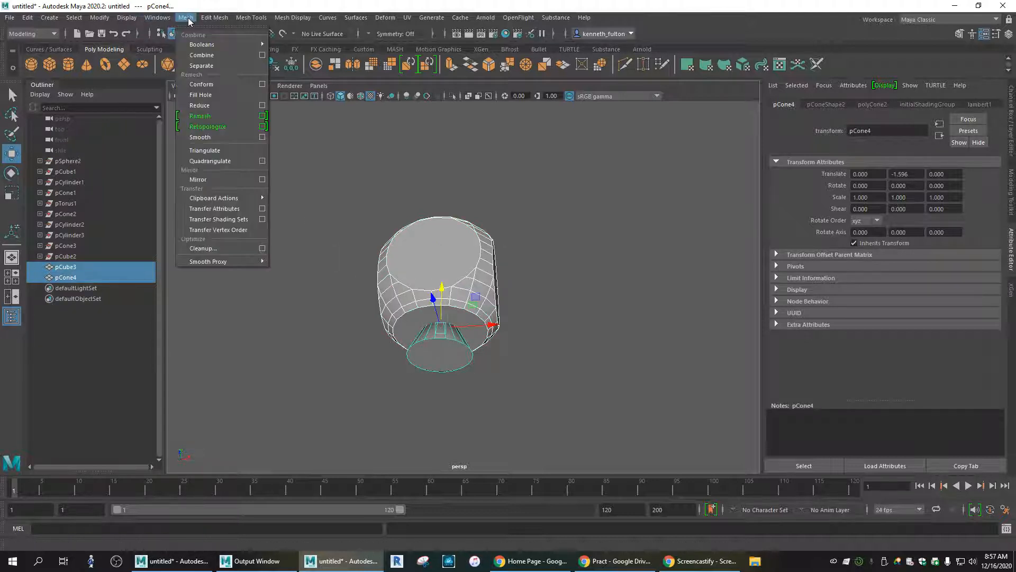
{"action": "mouse_move", "coordinate": [211, 45]}
{"action": "left_click", "coordinate": [294, 56]}
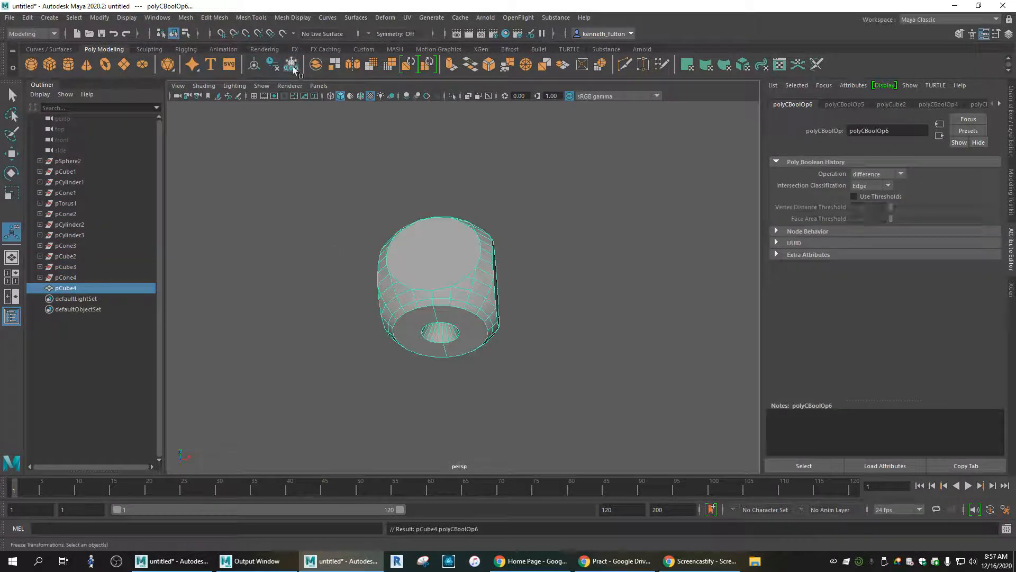
{"action": "left_click_drag", "start_coordinate": [453, 340], "coordinate": [526, 390], "text": "alt"}
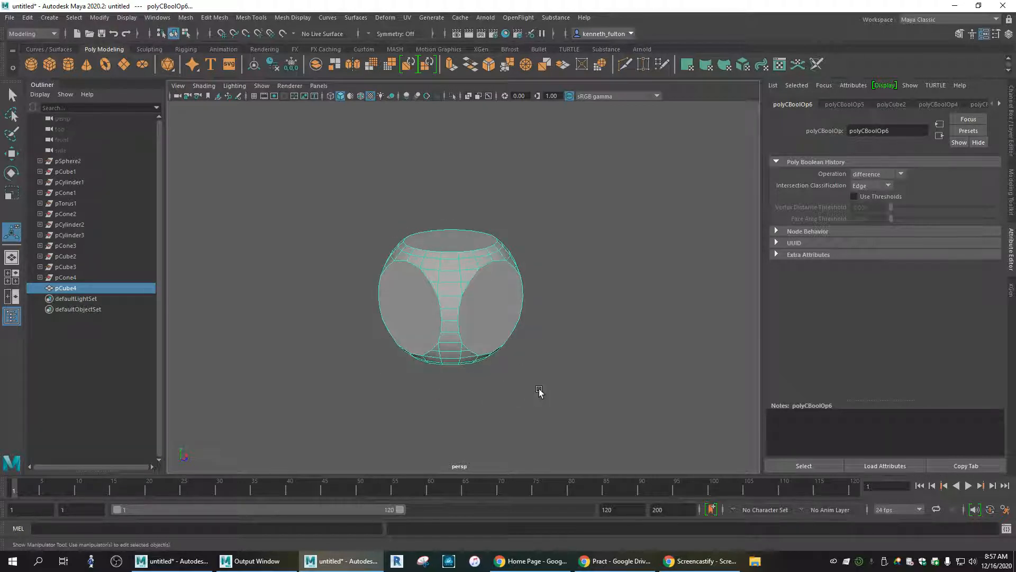